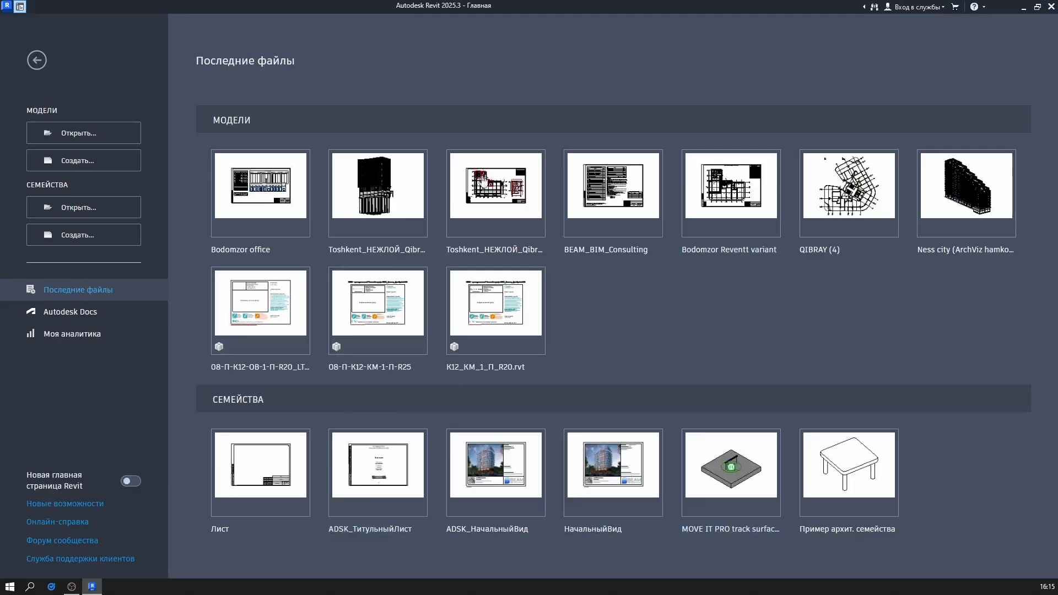
Preview the new Revit home page, browse its recent files, and switch back to the classic home page
click(130, 484)
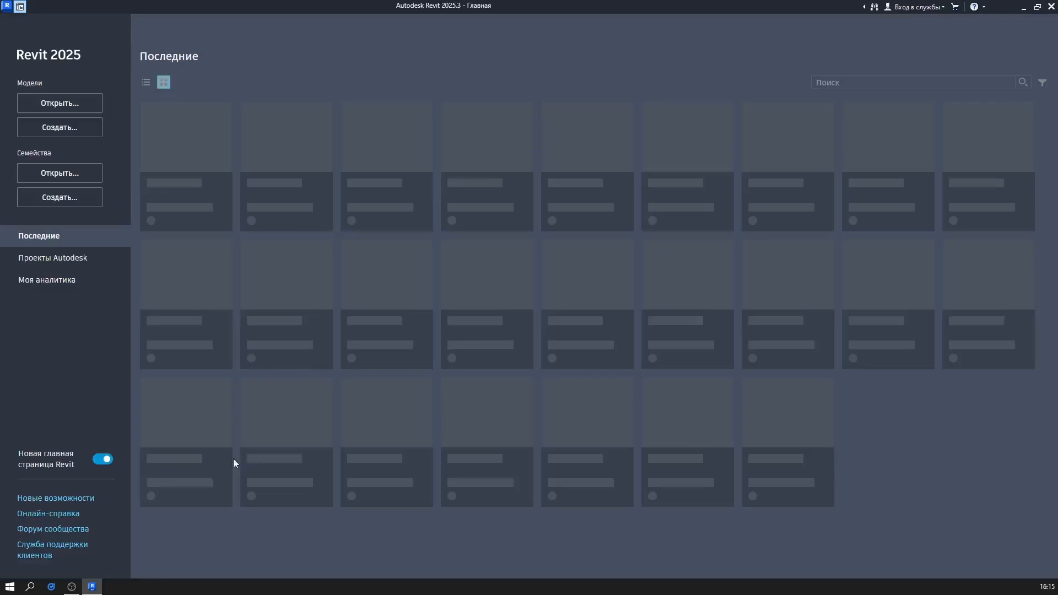
scroll(472, 342, down, 2)
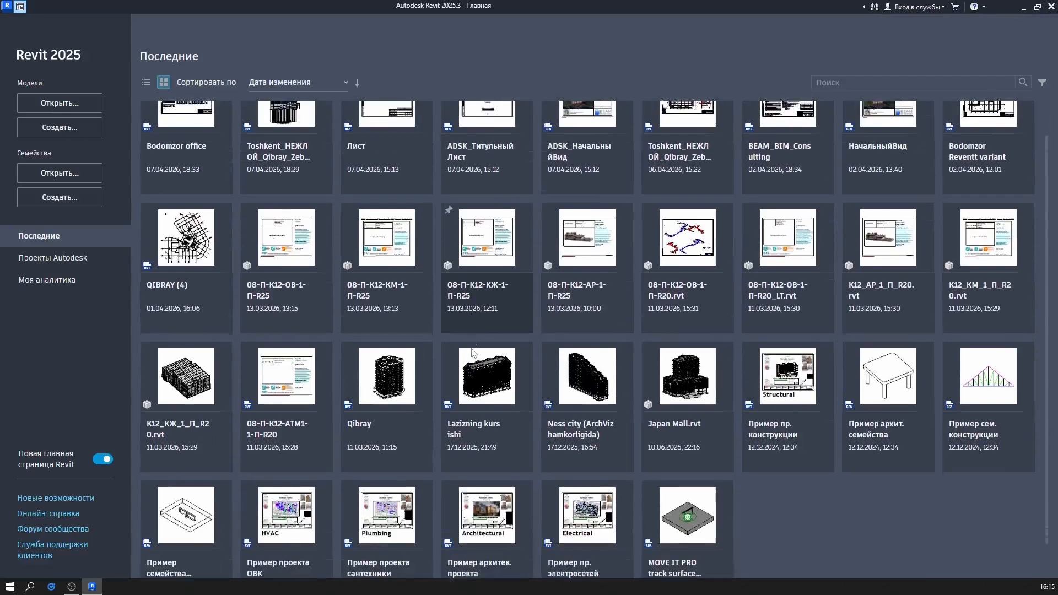
scroll(472, 346, up, 2)
scroll(472, 347, down, 2)
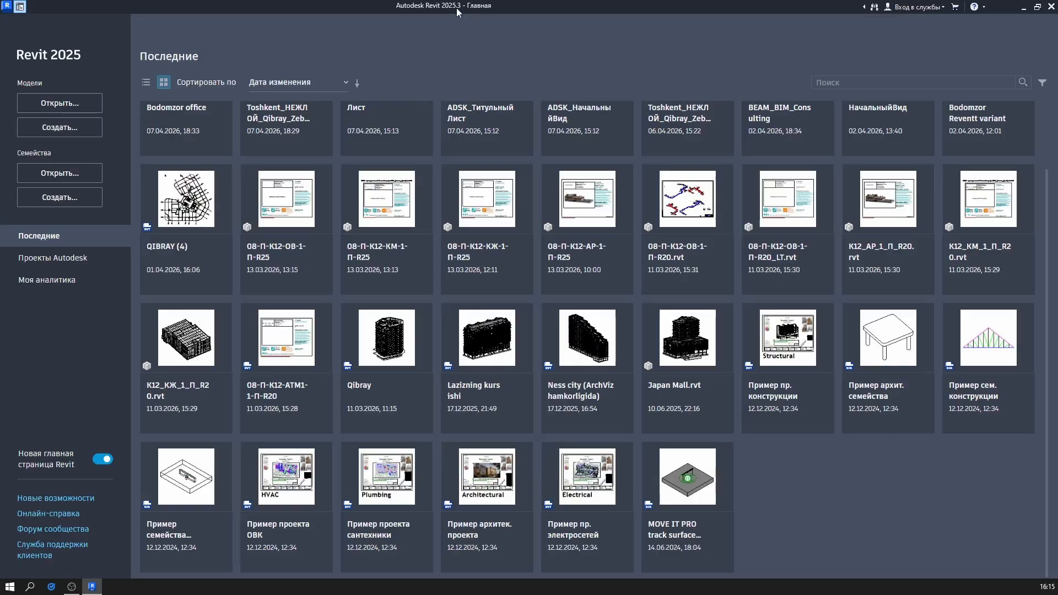
scroll(478, 105, up, 2)
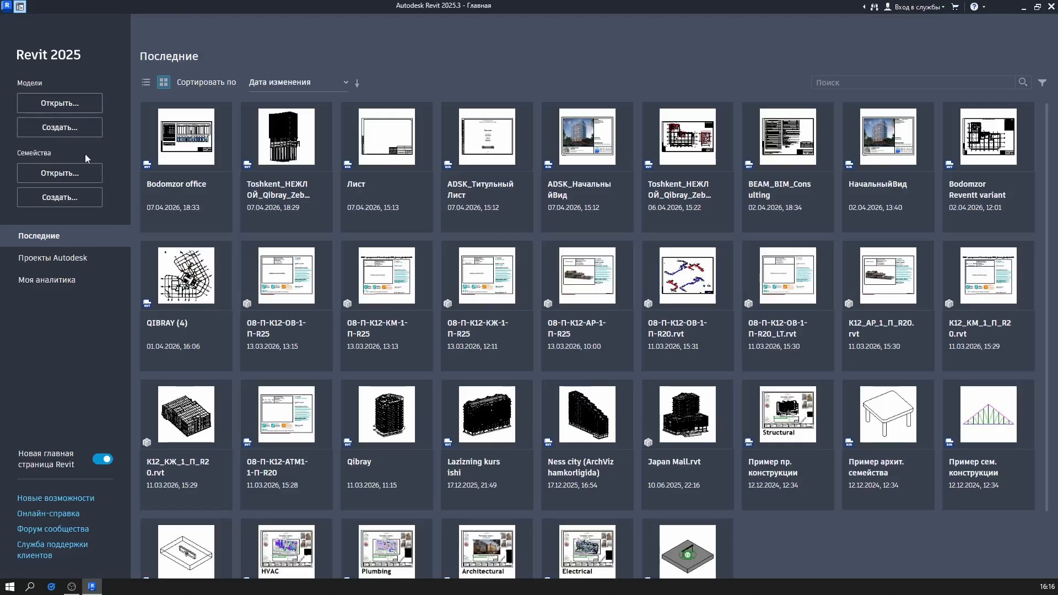
click(104, 462)
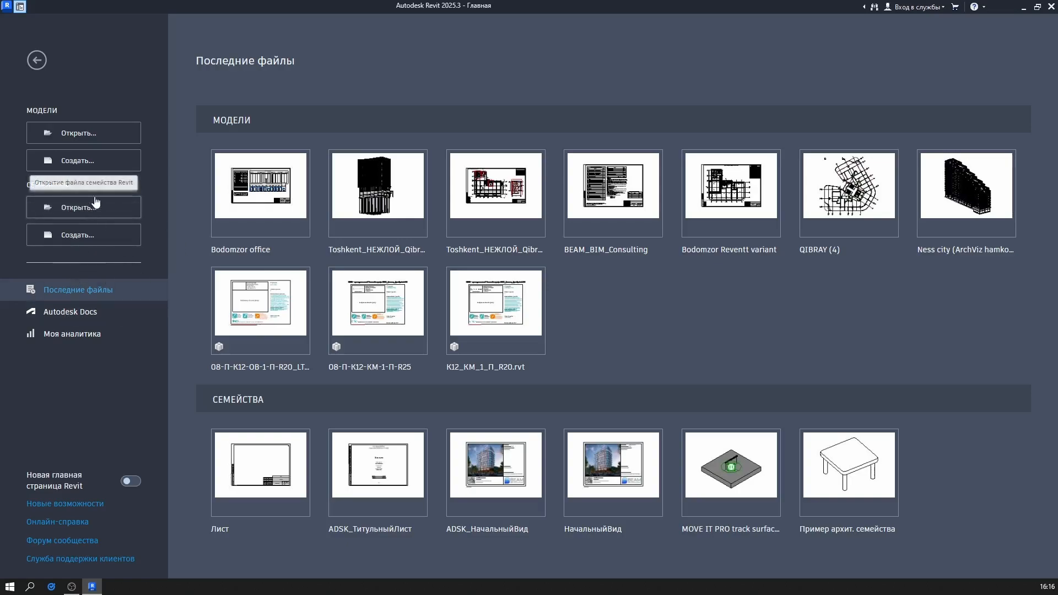
Examine the template files available for a new project in the RVT Shablon + Mat folder, and dismiss the new project dialogs
click(99, 162)
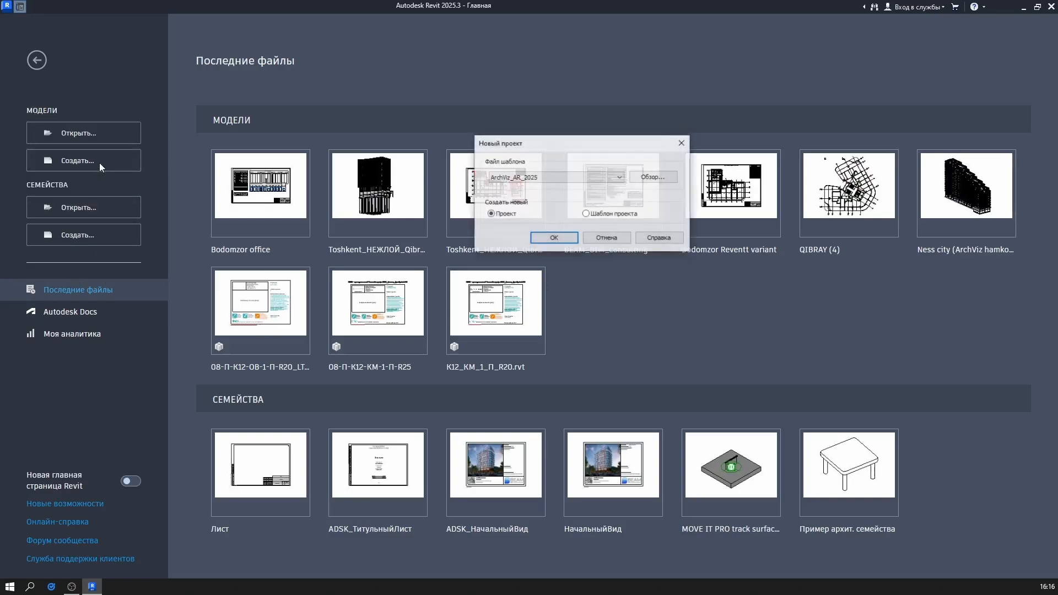
click(531, 177)
click(531, 182)
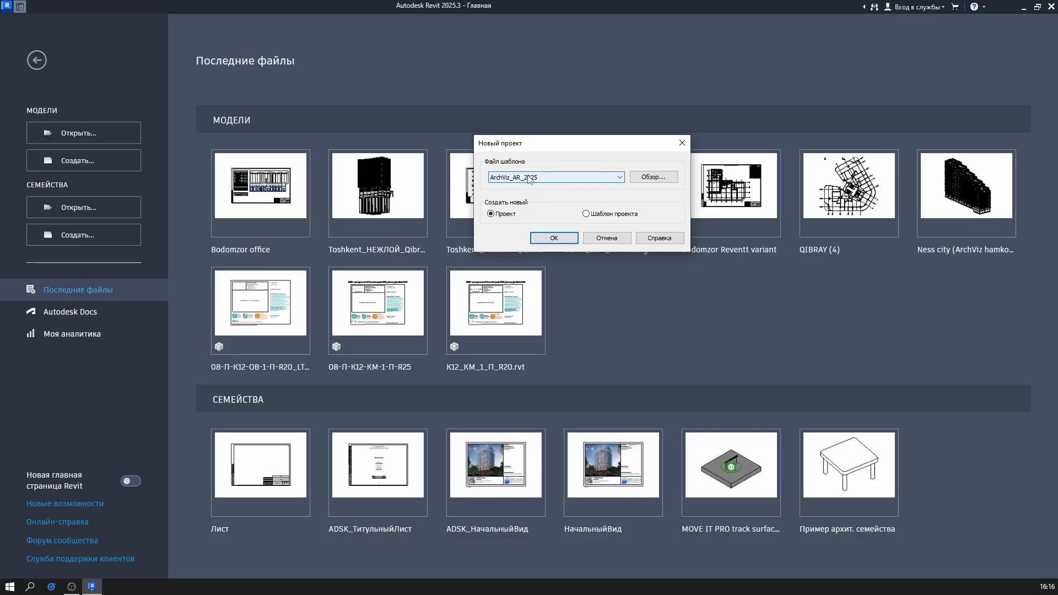
click(655, 179)
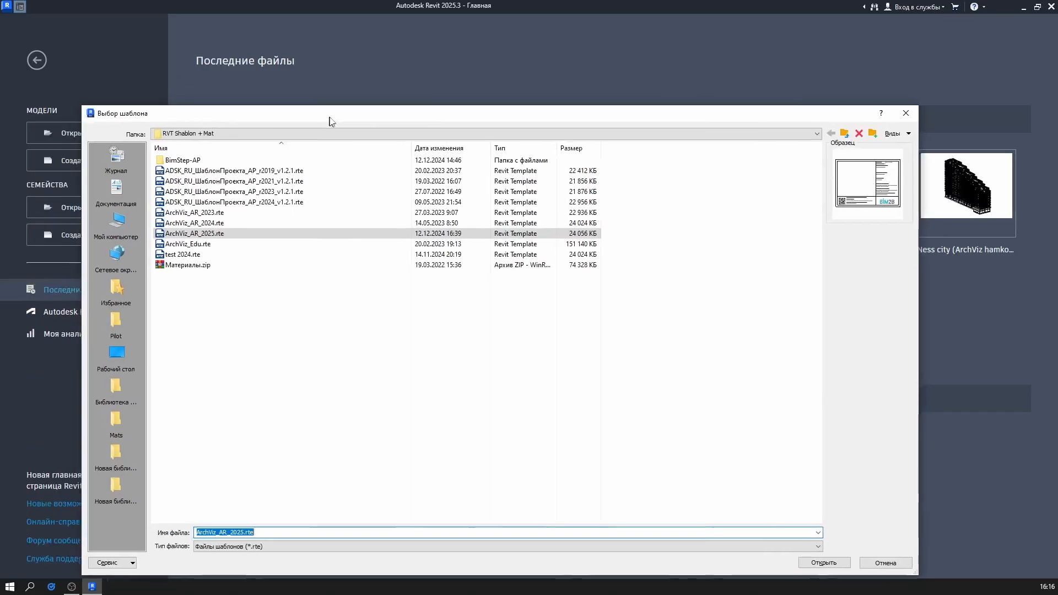
drag(330, 118, 430, 75)
click(289, 209)
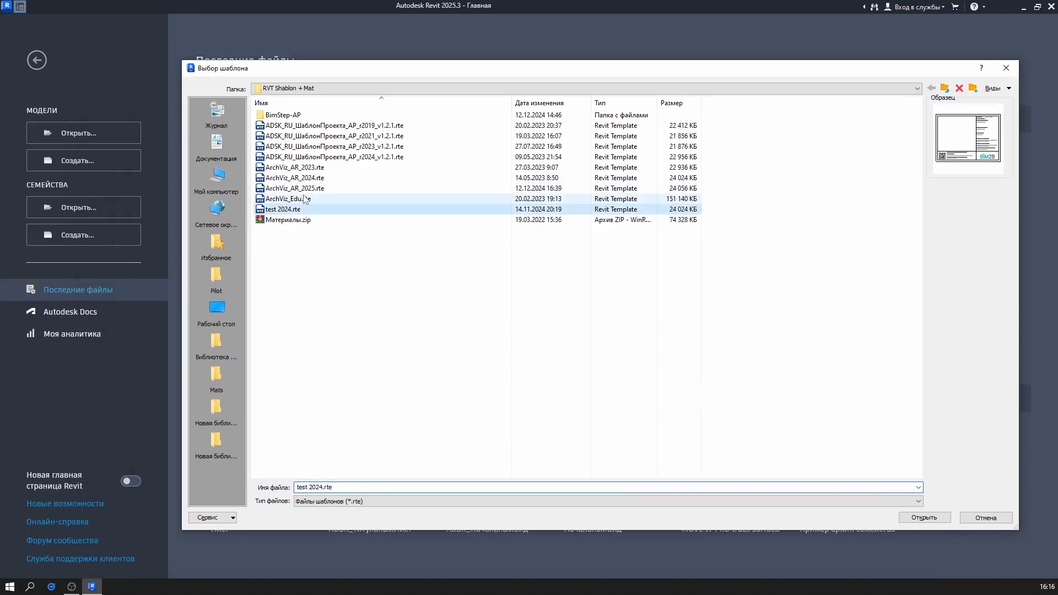
click(309, 189)
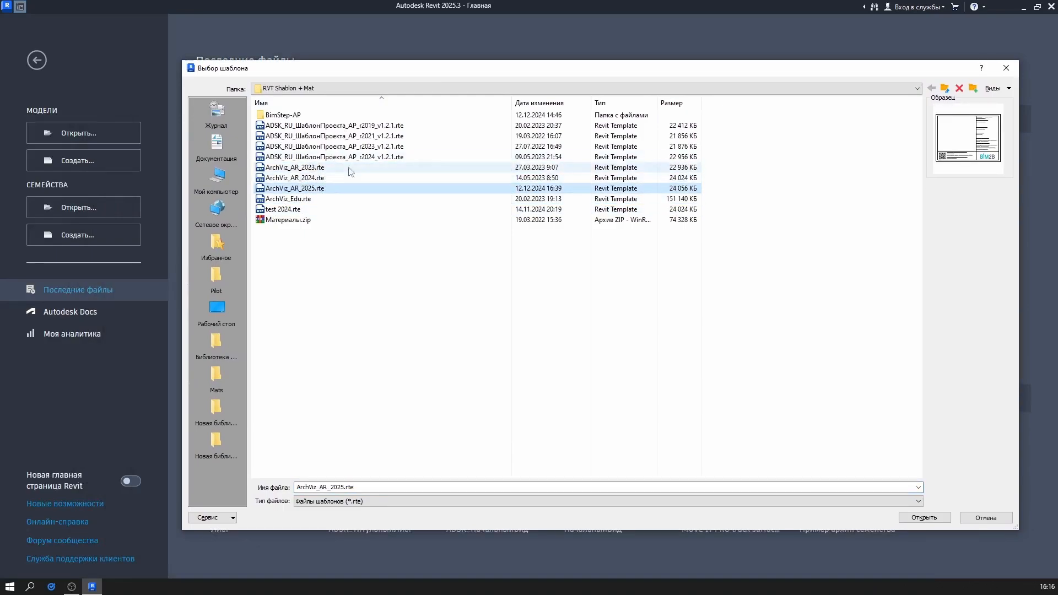
click(336, 90)
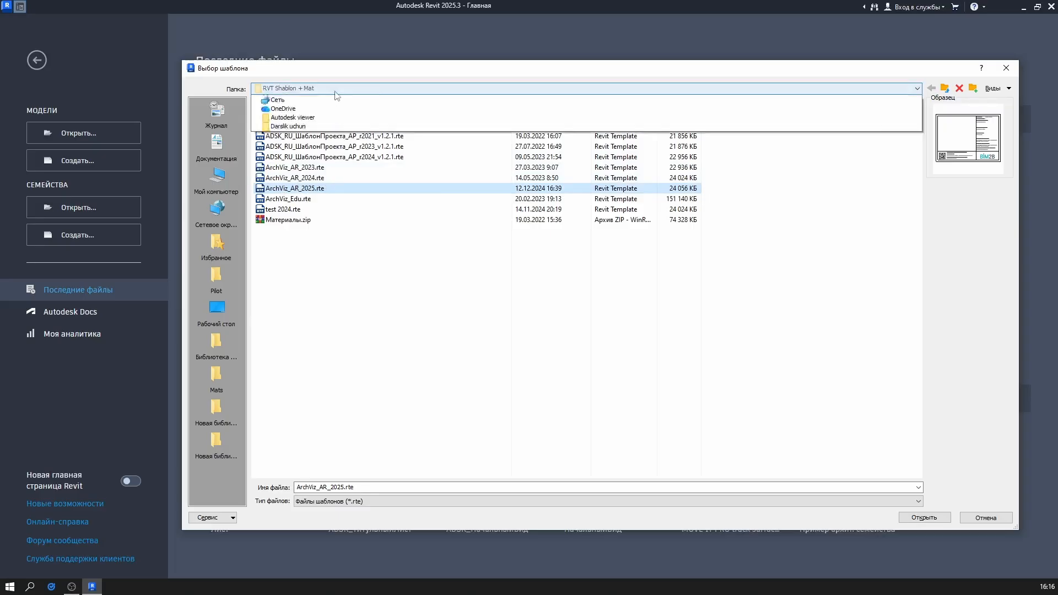
click(617, 142)
click(1007, 68)
click(682, 142)
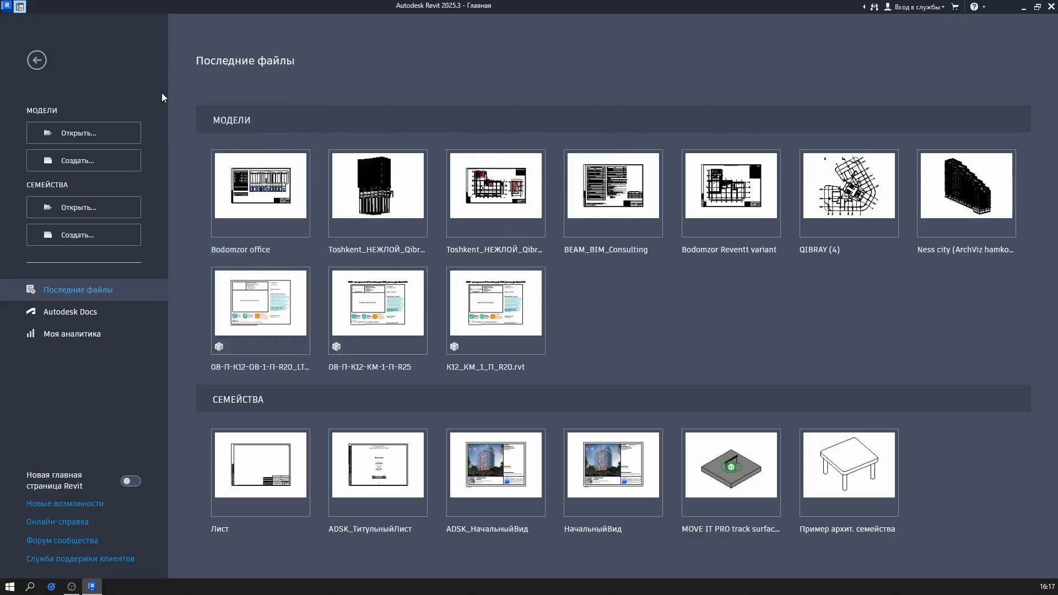
Close Revit and show the file location of the Revit 2025 shortcut from the Windows Start menu
click(1052, 7)
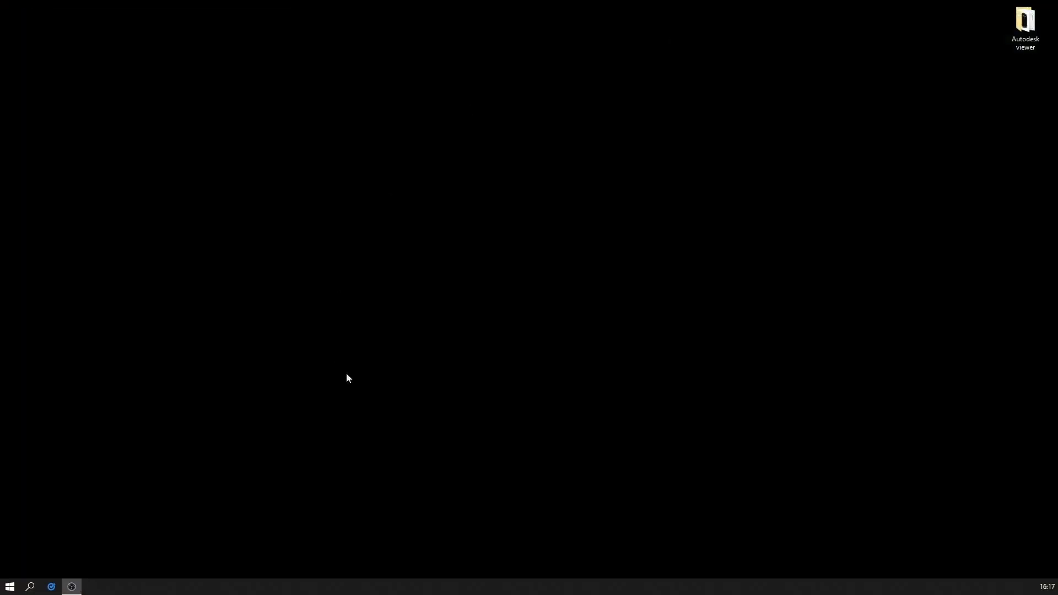
click(10, 586)
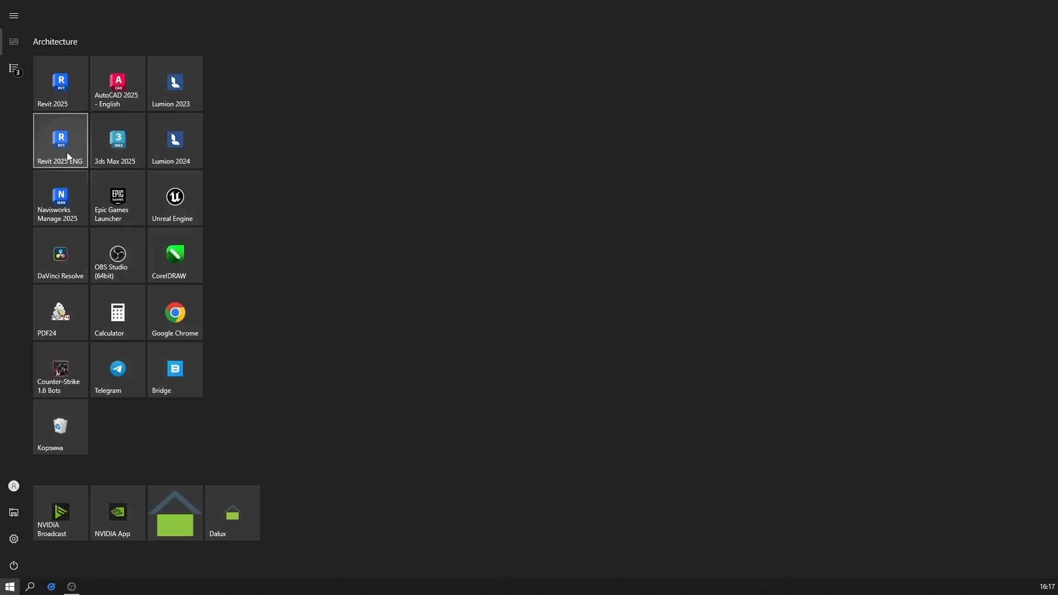
right_click(44, 74)
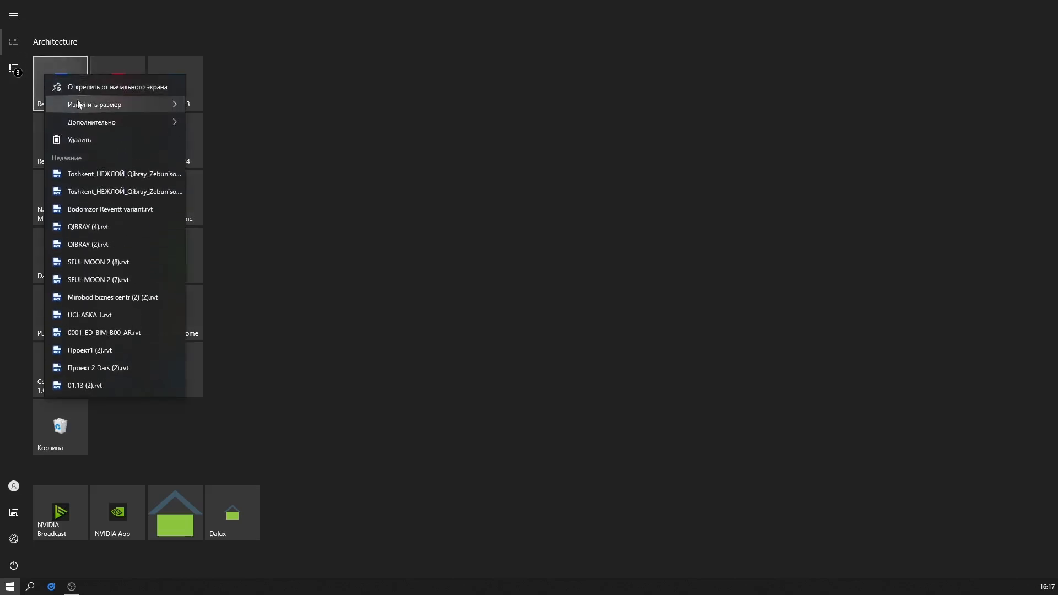
mouse_move(125, 123)
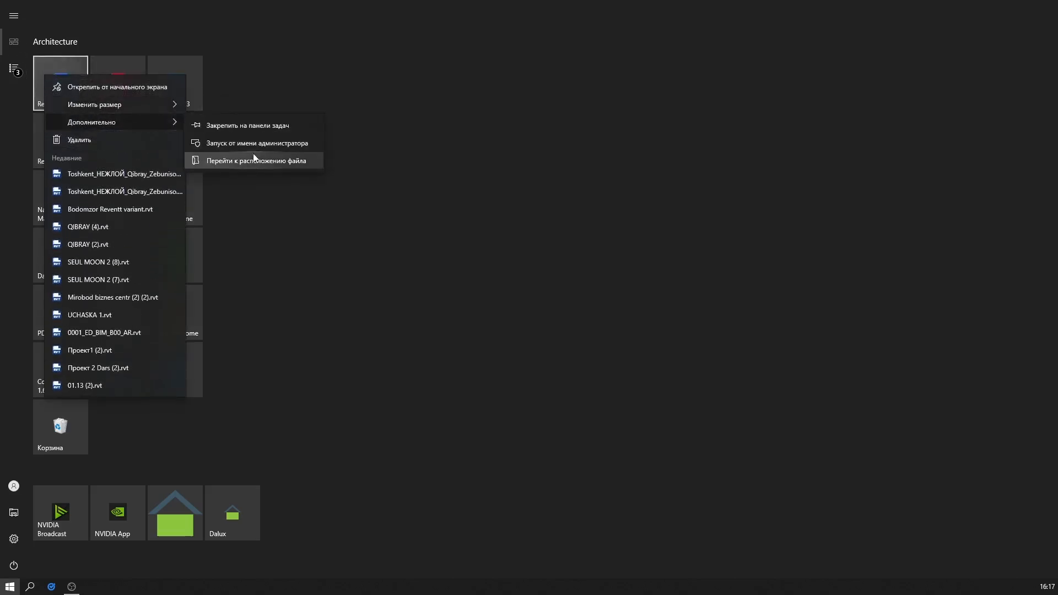
click(244, 161)
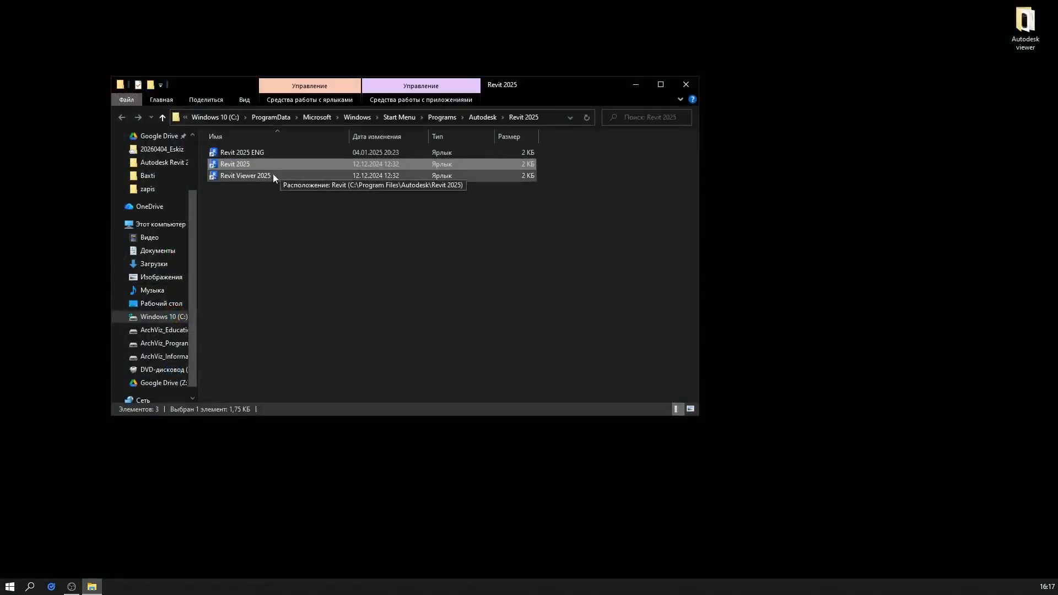
Examine the language code at the end of the target path in the Revit 2025 shortcut's properties, and close the properties
right_click(273, 168)
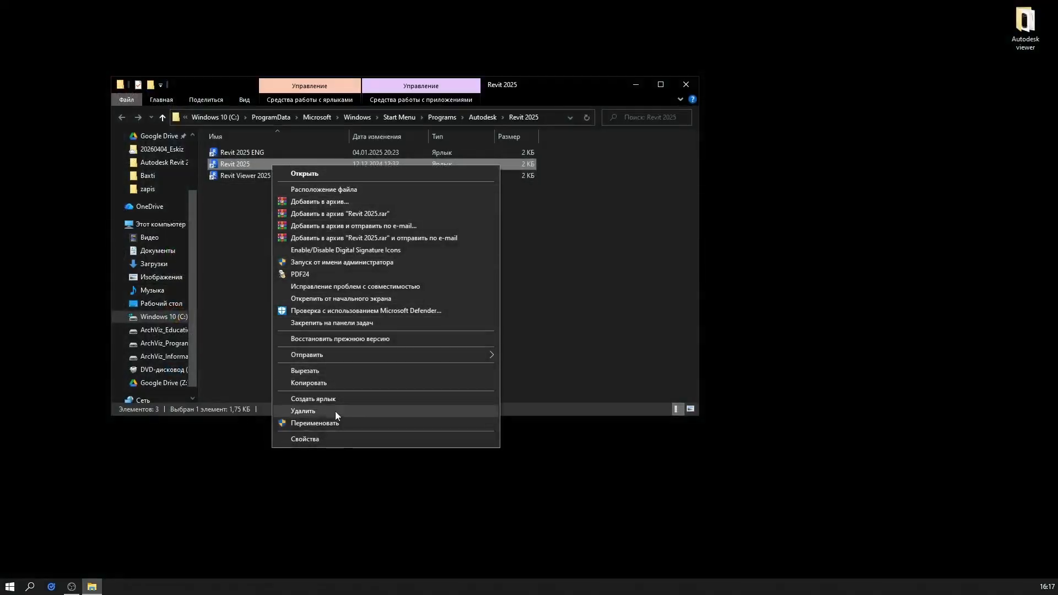
click(331, 439)
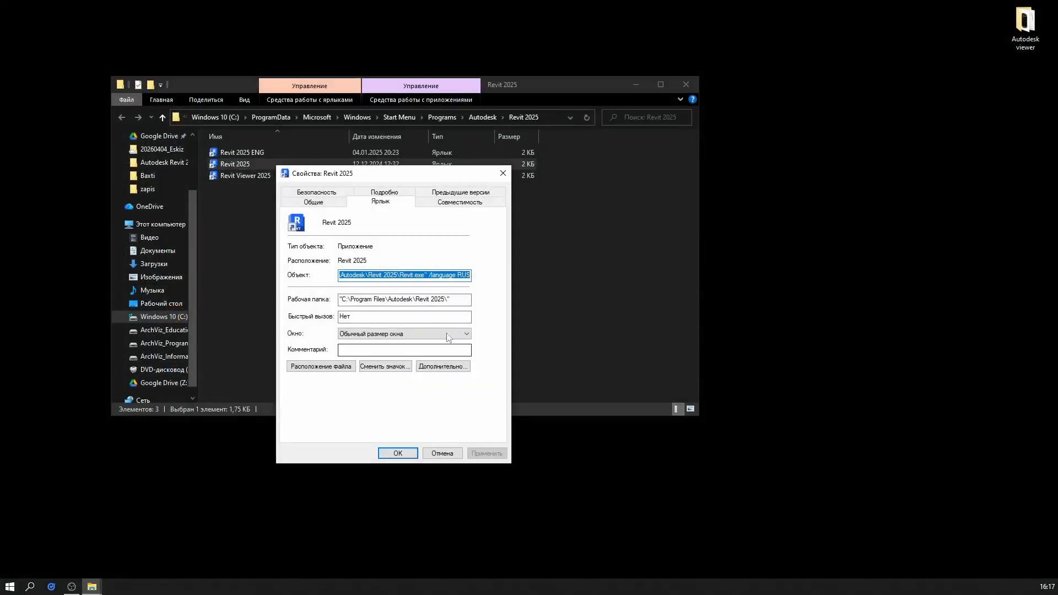
click(461, 275)
drag(431, 275, 459, 275)
click(468, 276)
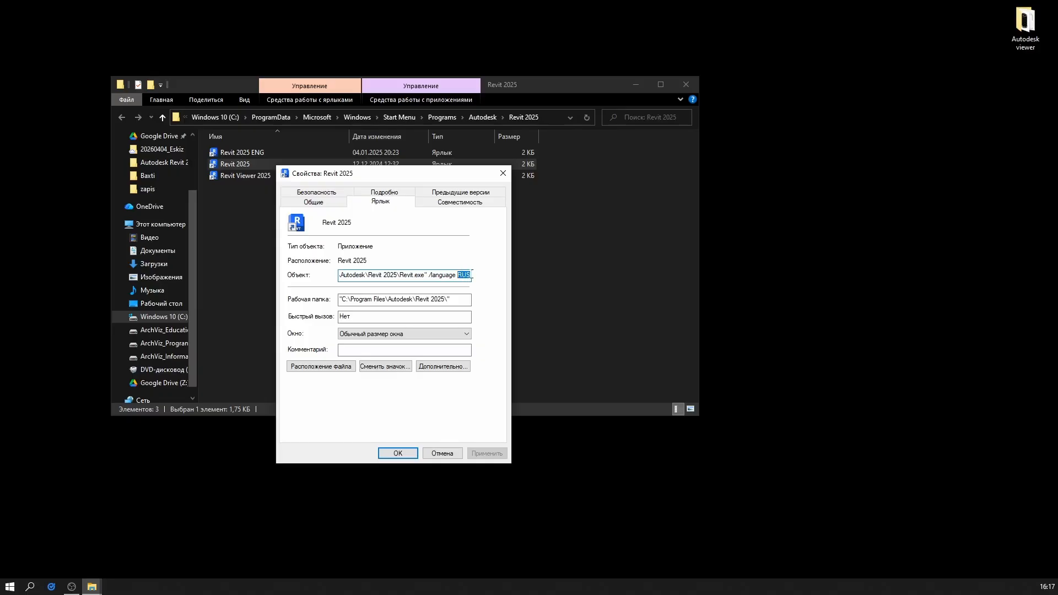
click(510, 170)
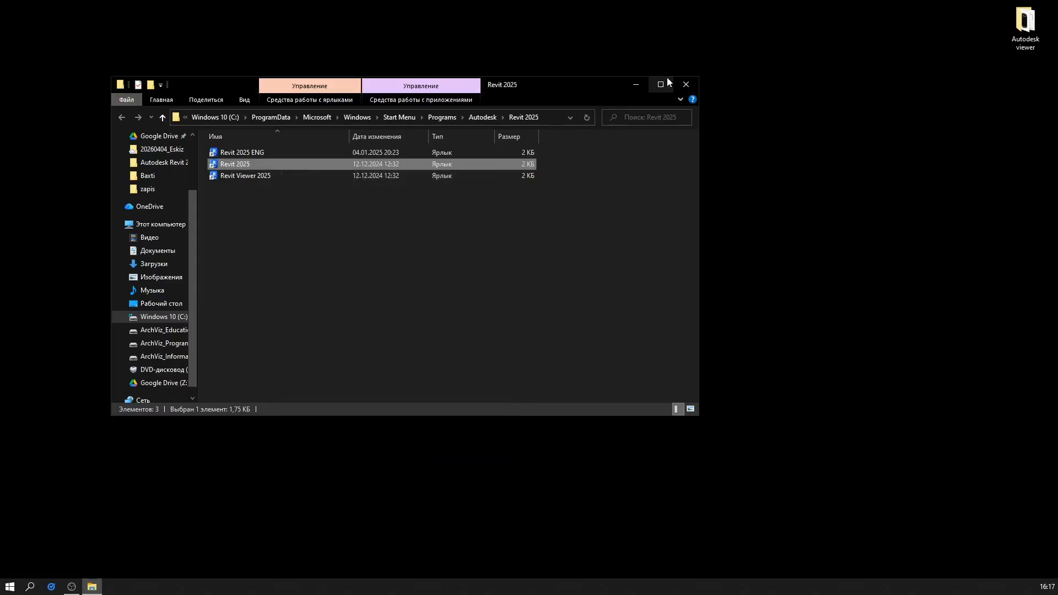
Close the shortcut folder and start Revit 2025 again
click(686, 84)
click(9, 587)
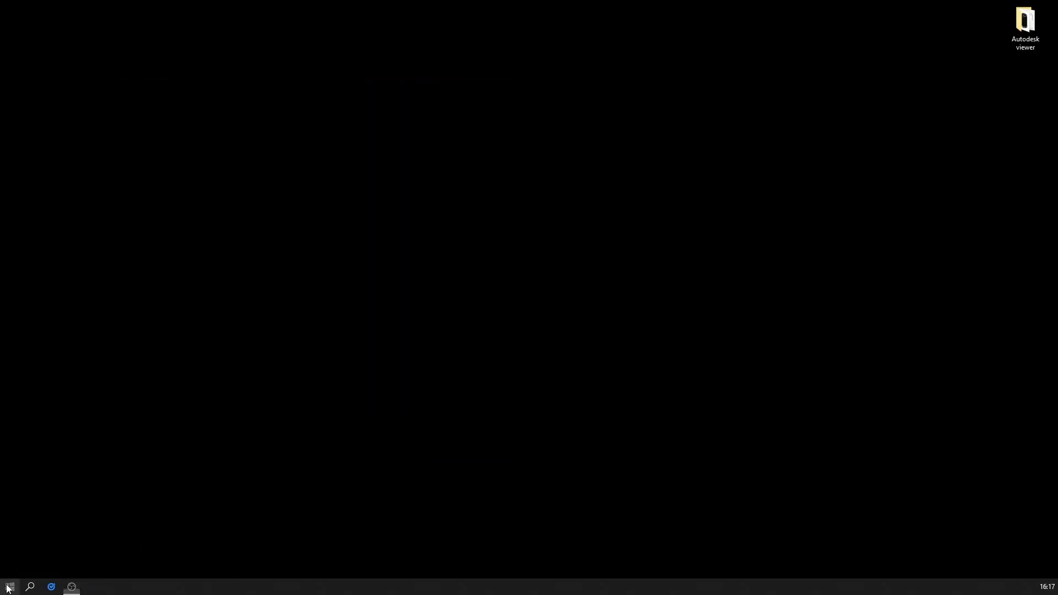
click(64, 87)
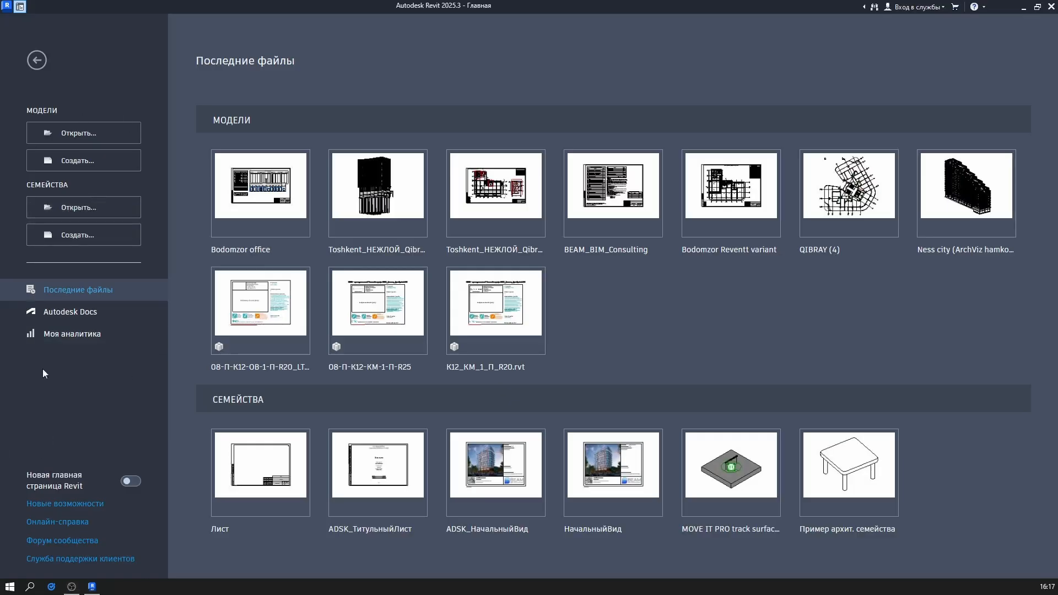
Leave the home screen for the main workspace and bring up the program options
click(21, 7)
key(ctrl+d)
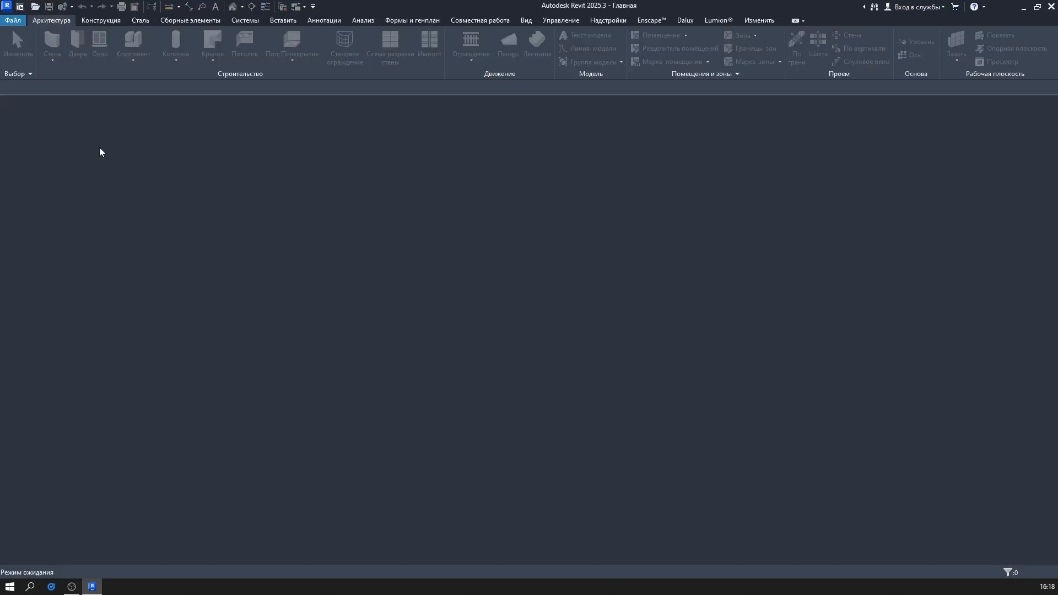
click(13, 20)
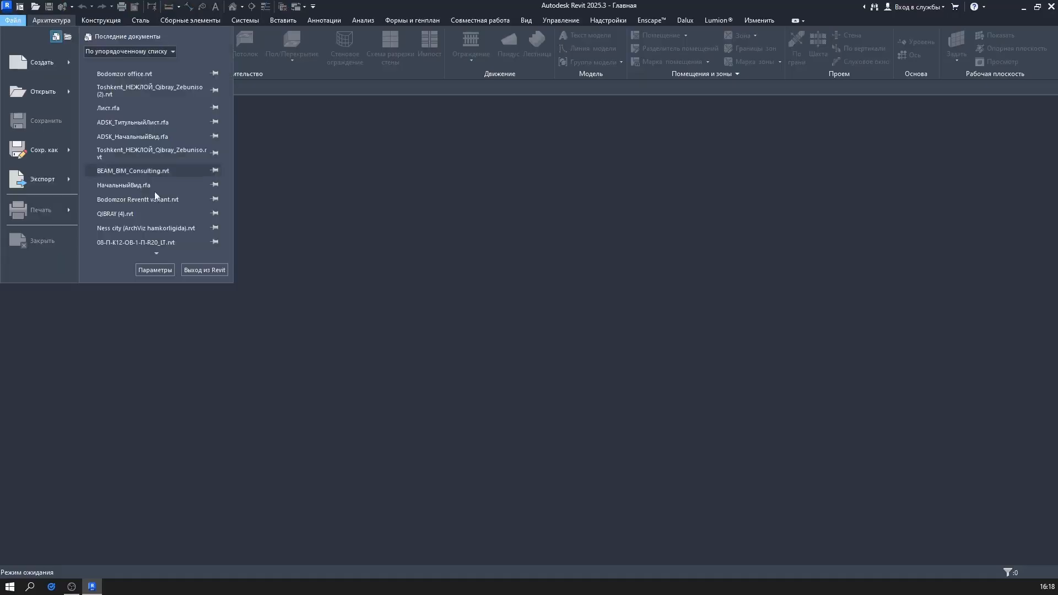
scroll(158, 210, down, 1)
click(155, 270)
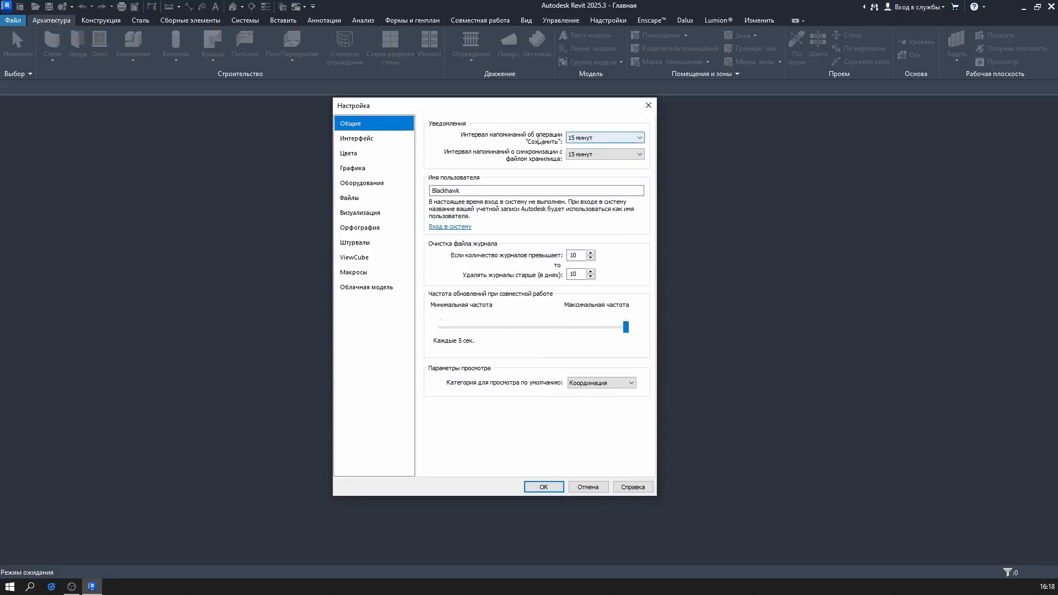
Try a 30-minute interval for the save reminder, and set it back to 15 minutes
click(594, 139)
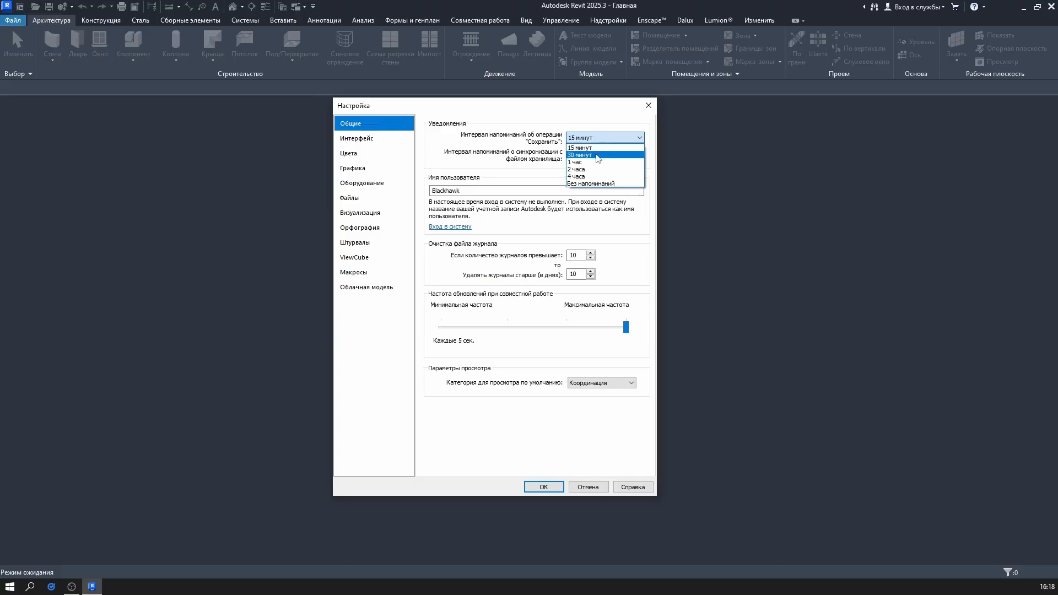
click(598, 155)
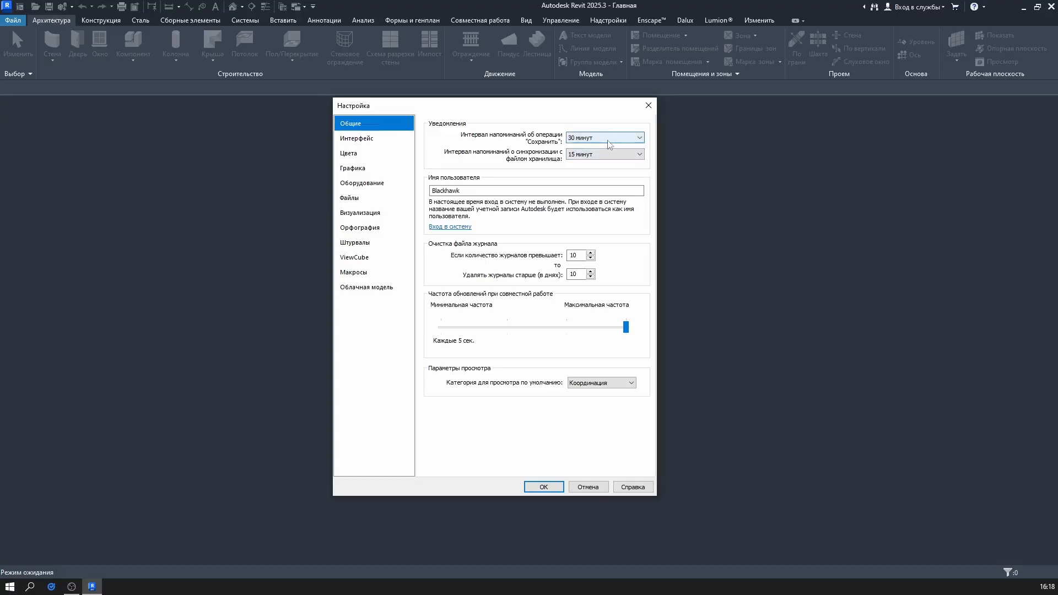
click(611, 139)
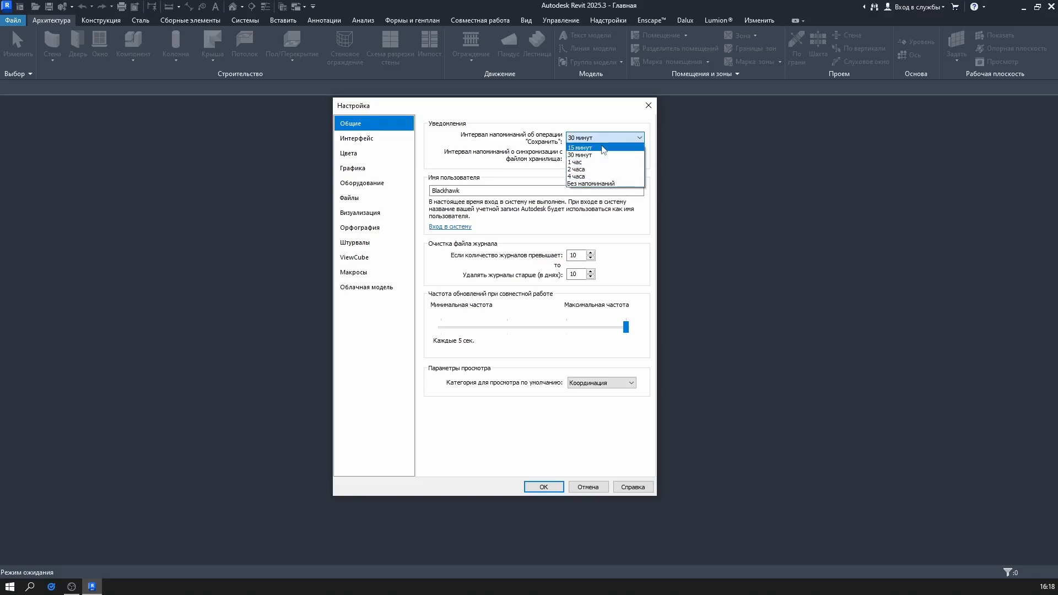
click(603, 149)
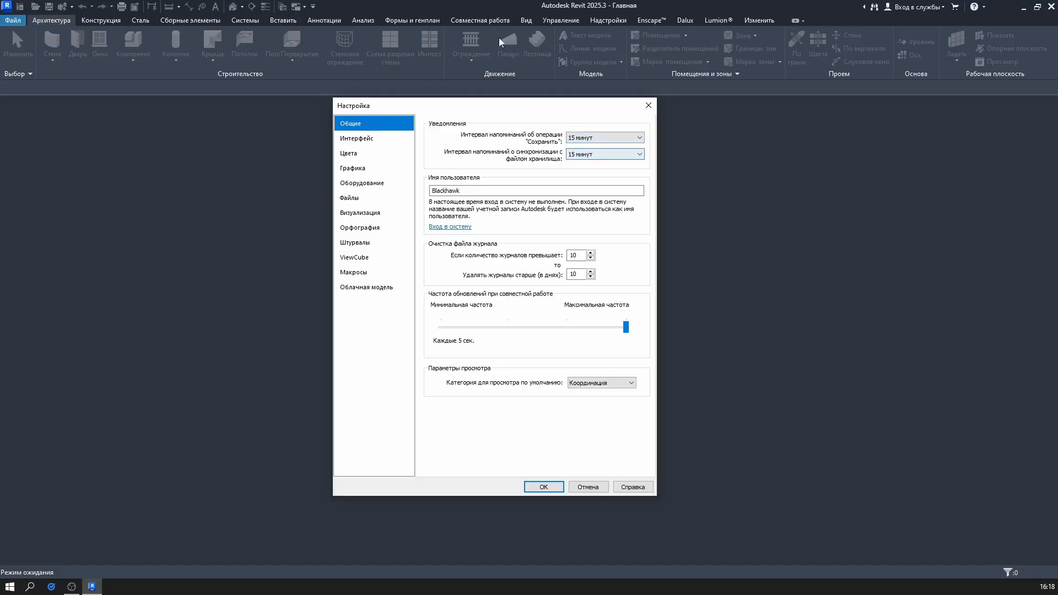
Set the reminder interval for synchronizing with the central file to 15 minutes, and highlight the user name
click(596, 155)
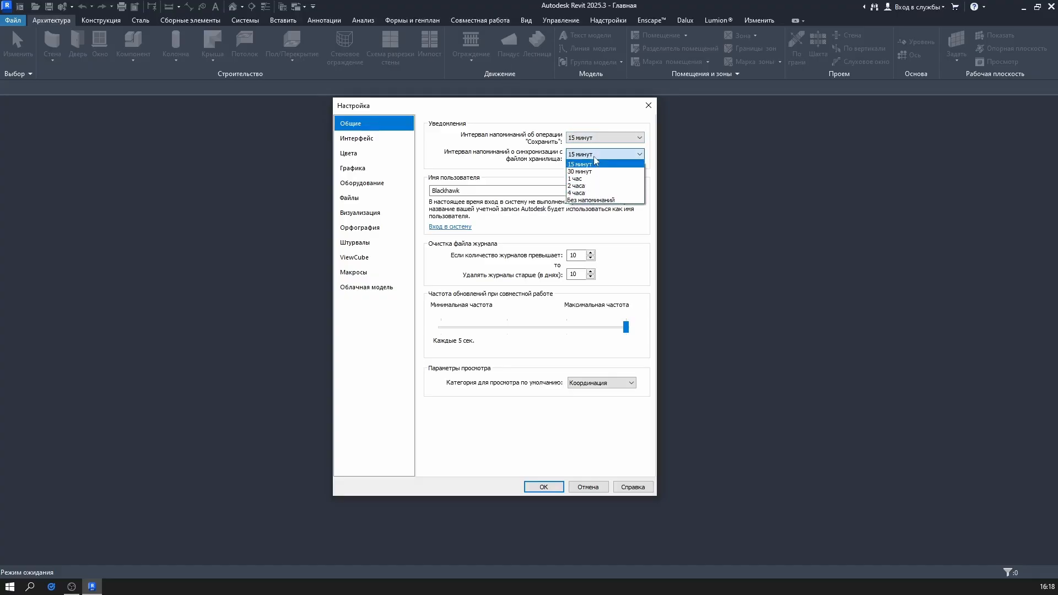
click(595, 158)
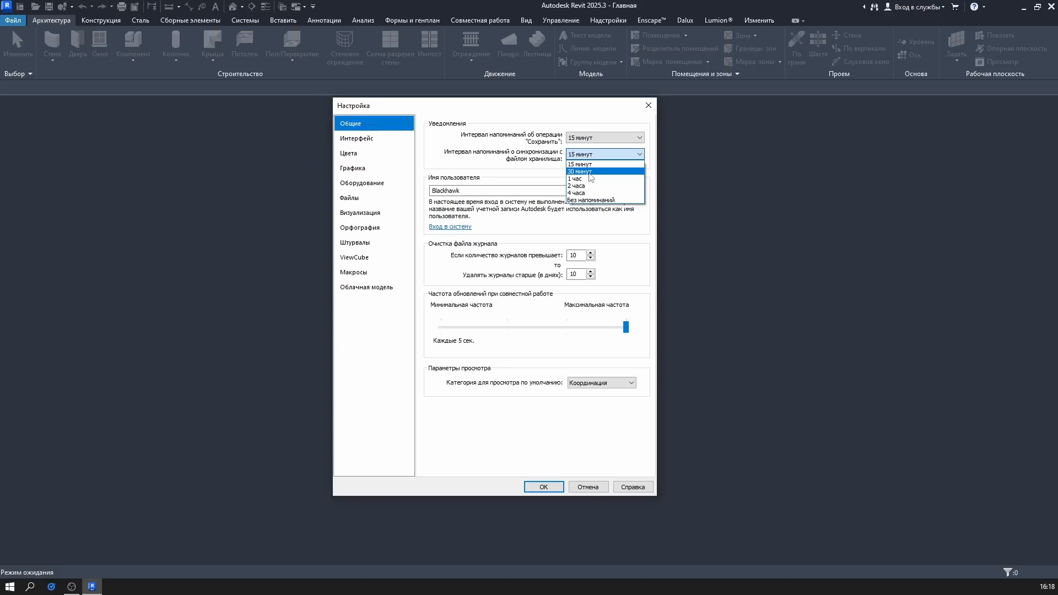
click(587, 165)
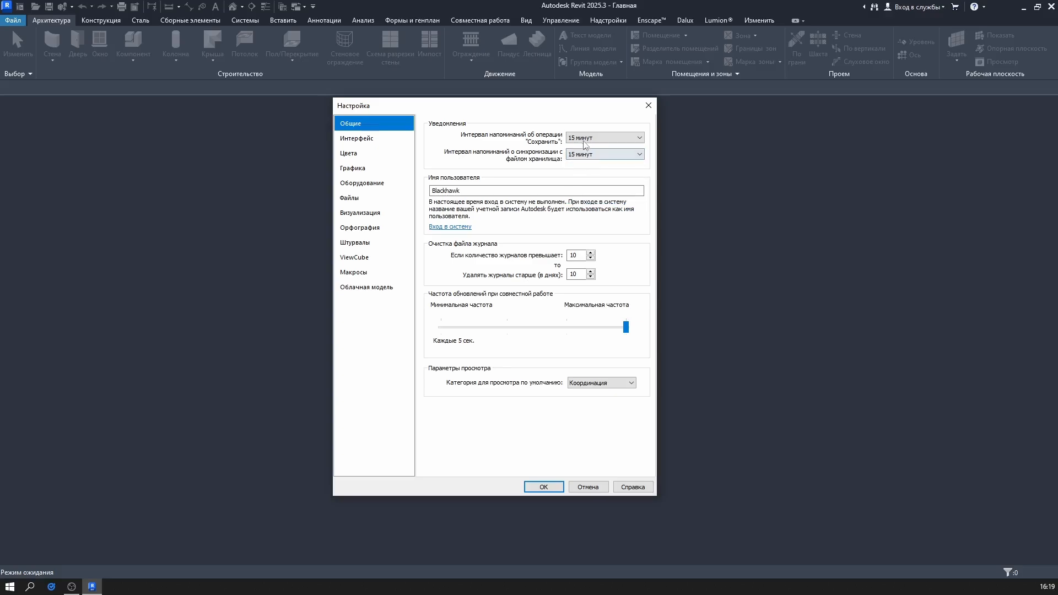
click(451, 191)
double_click(446, 192)
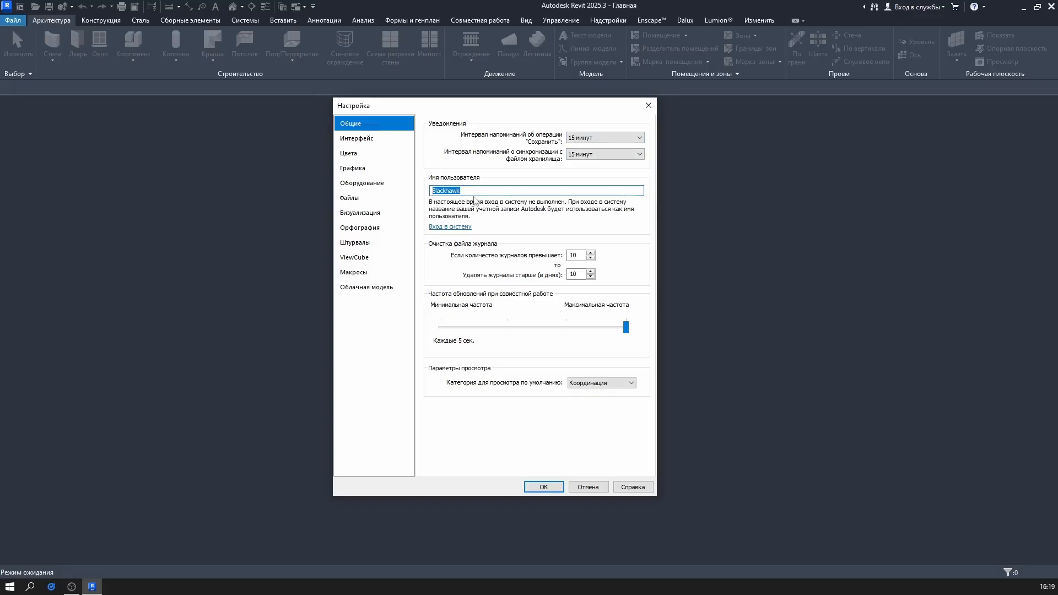
Hide the architecture and structure tabs and tools in the interface options, and apply the change
click(382, 141)
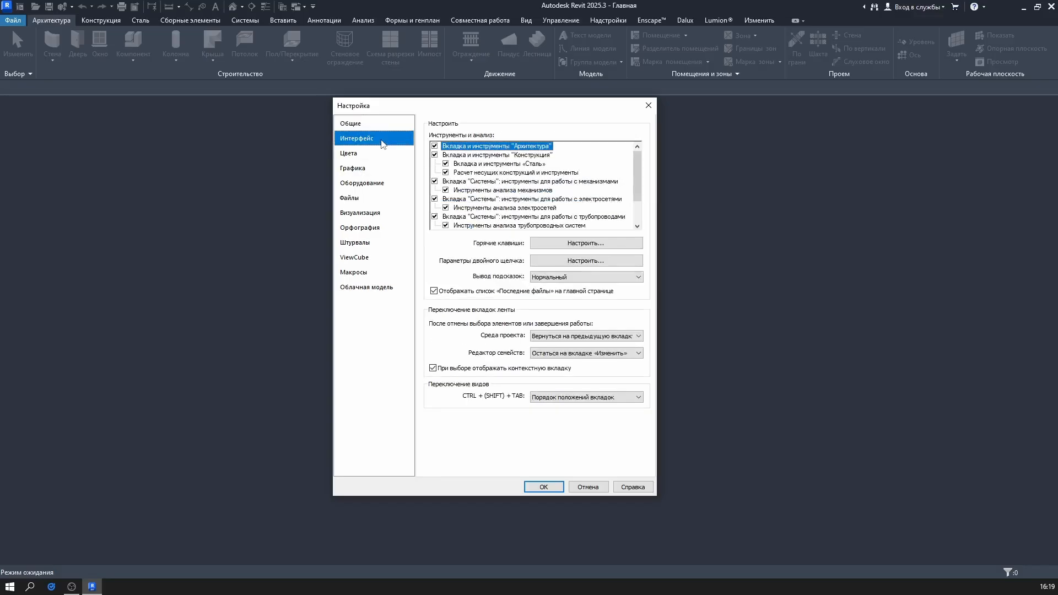
drag(436, 108, 400, 134)
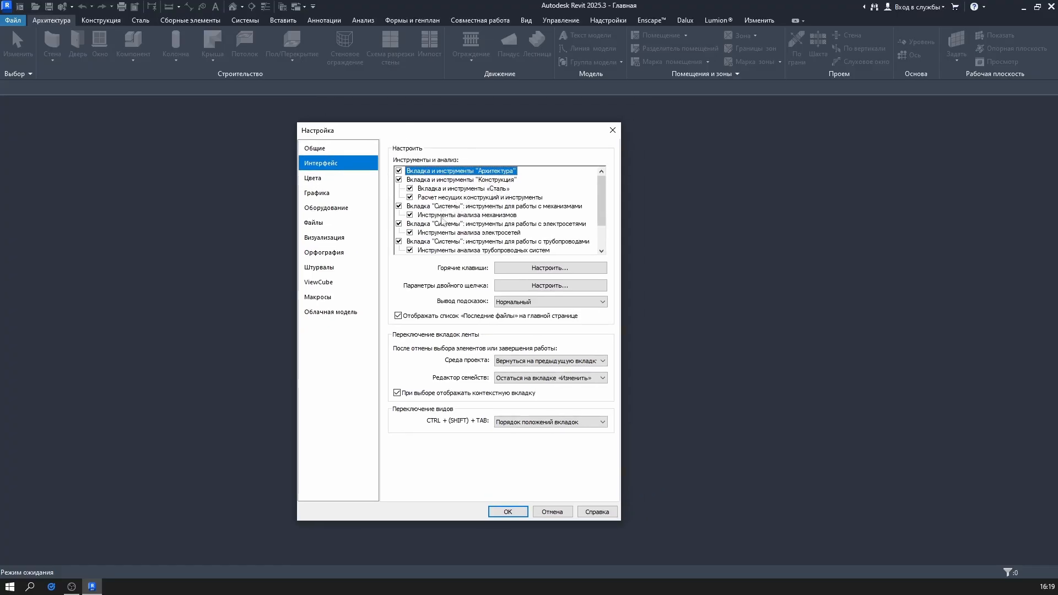
scroll(446, 237, down, 2)
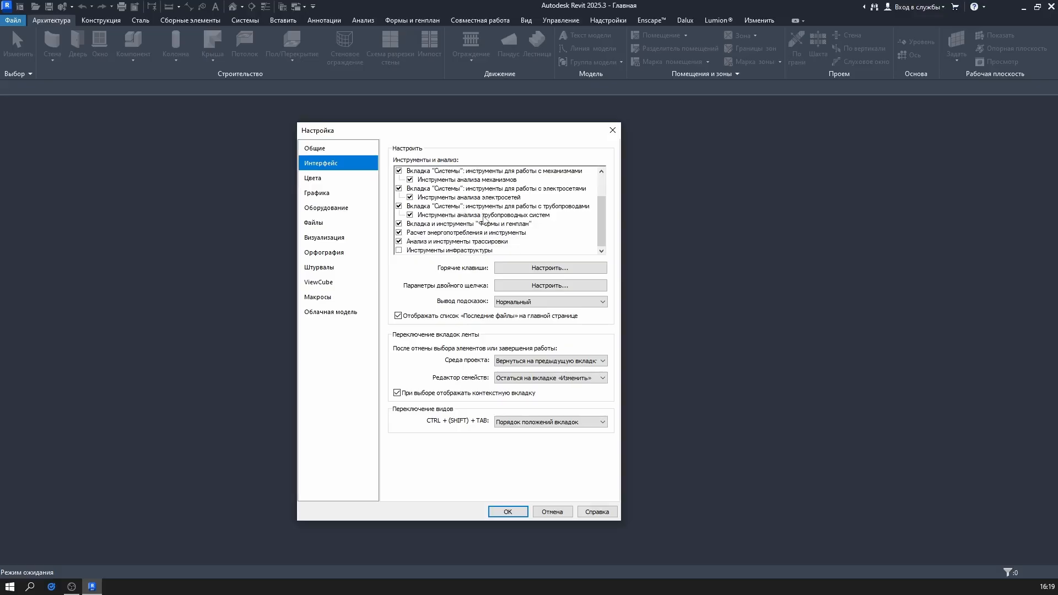
scroll(484, 219, up, 2)
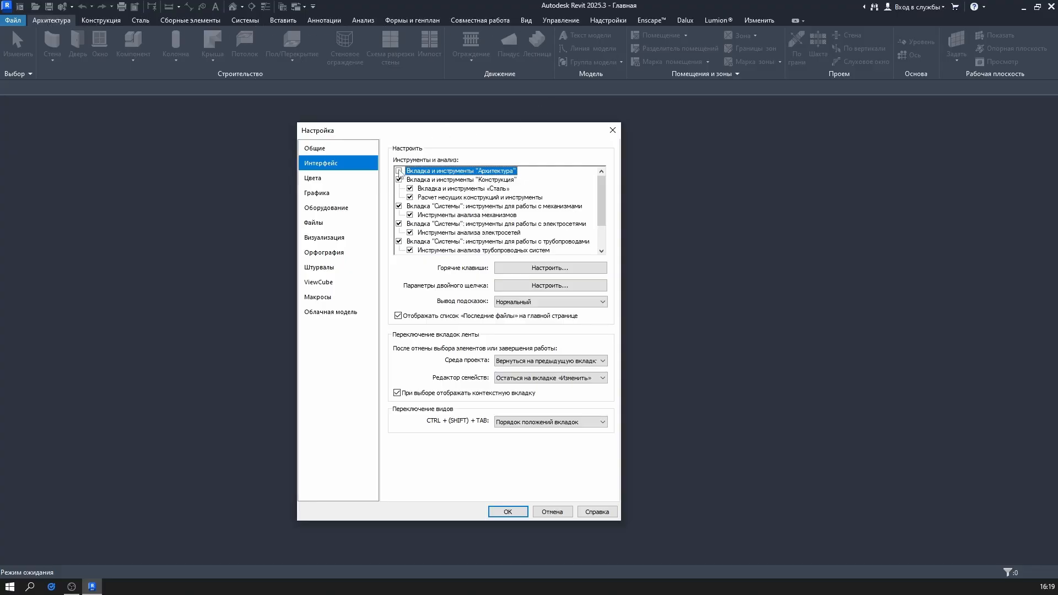
click(400, 180)
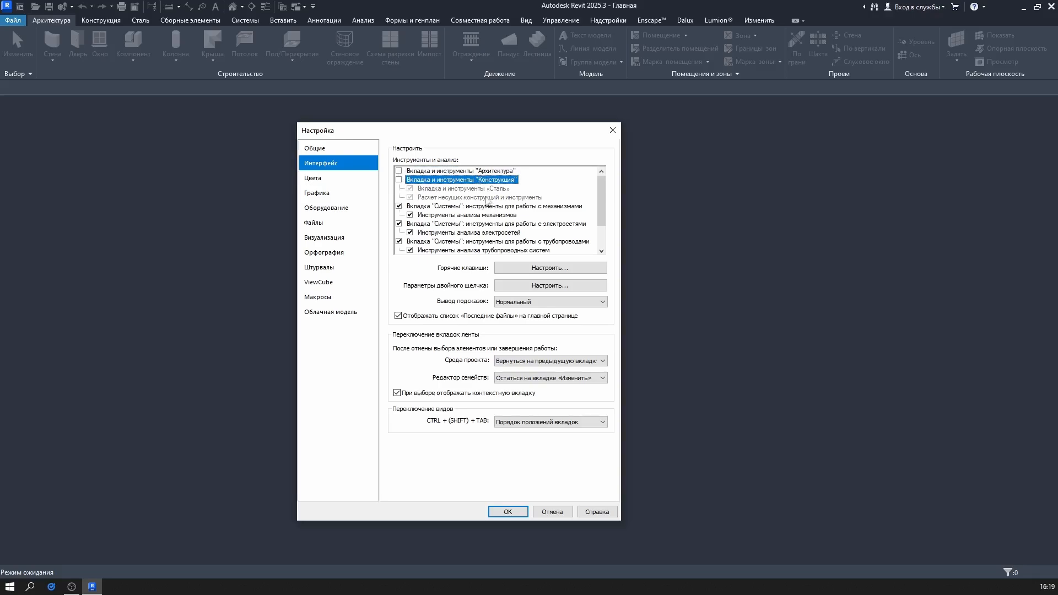
click(503, 507)
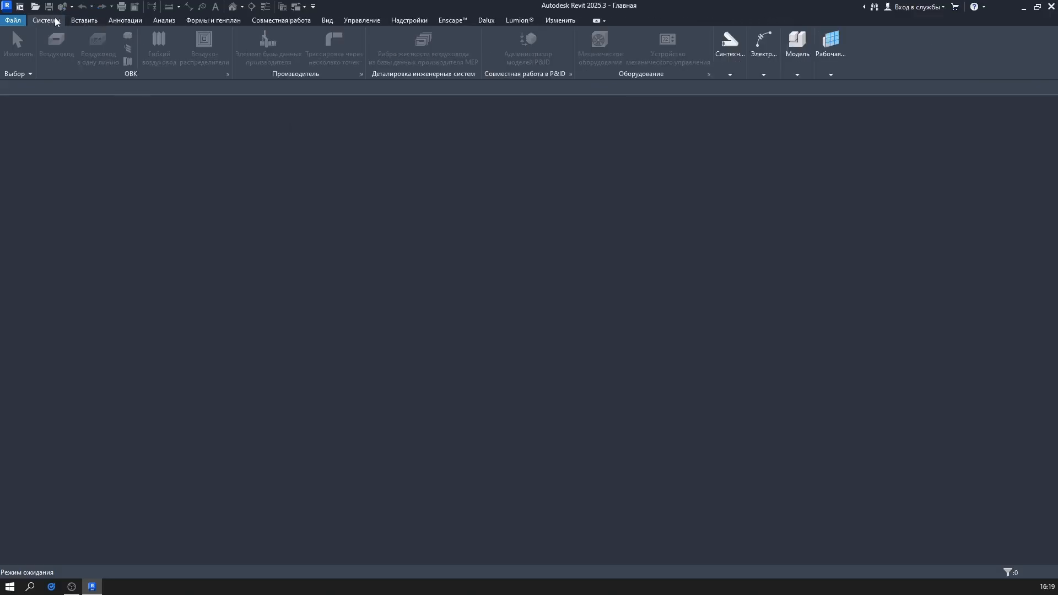
Re-enable the architecture and structure tabs and tools in the interface options, and check both tabs on the ribbon
click(13, 20)
click(155, 271)
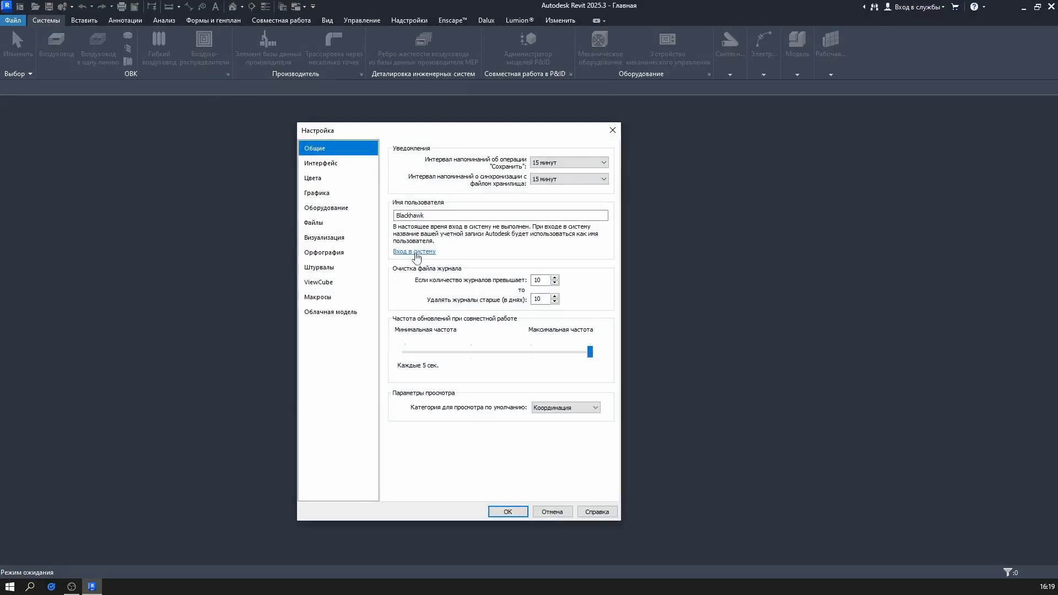
click(313, 164)
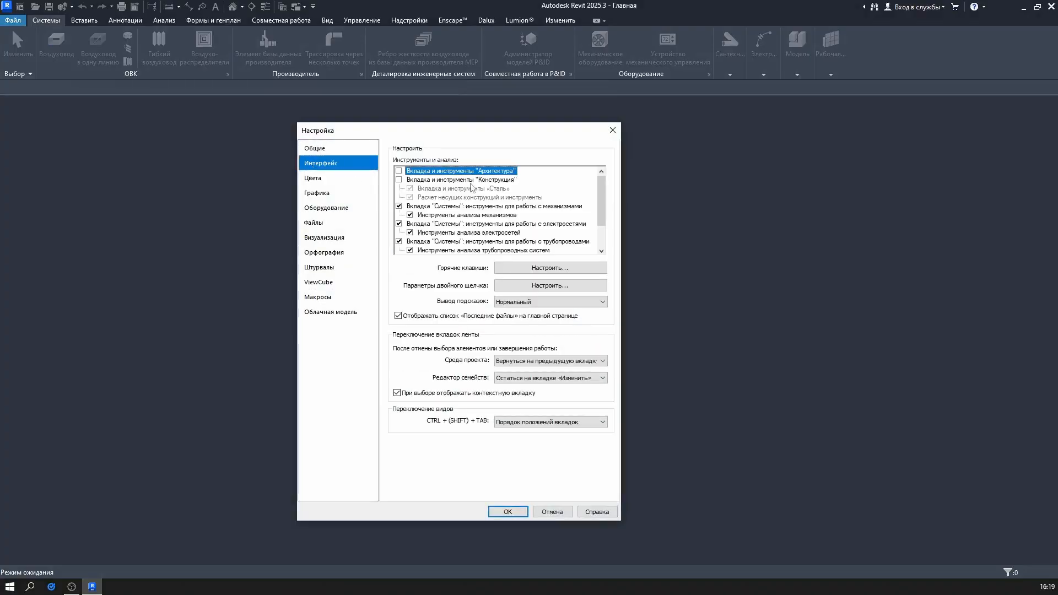
click(399, 180)
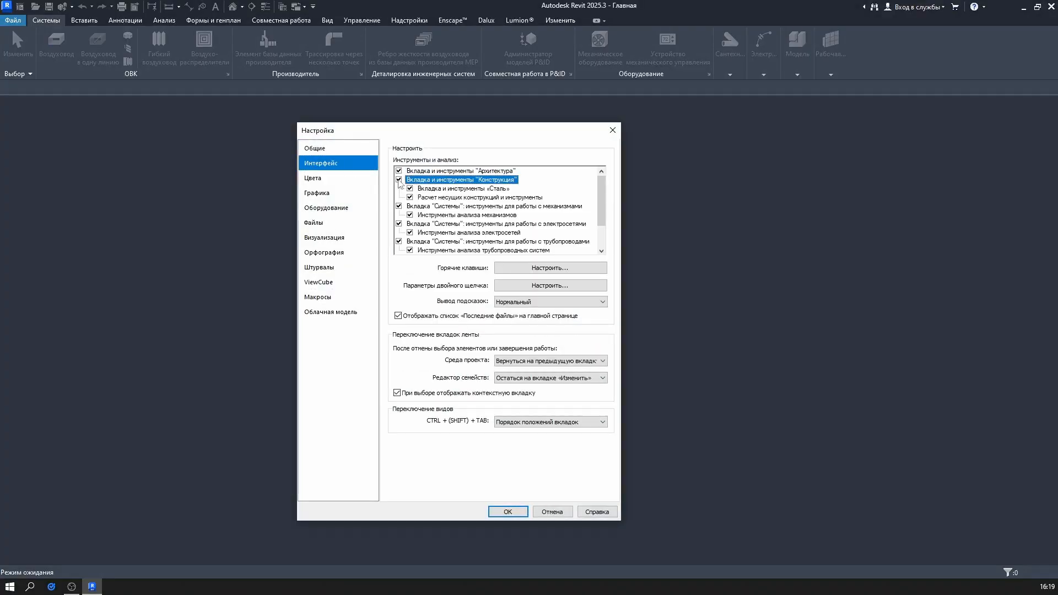
click(519, 512)
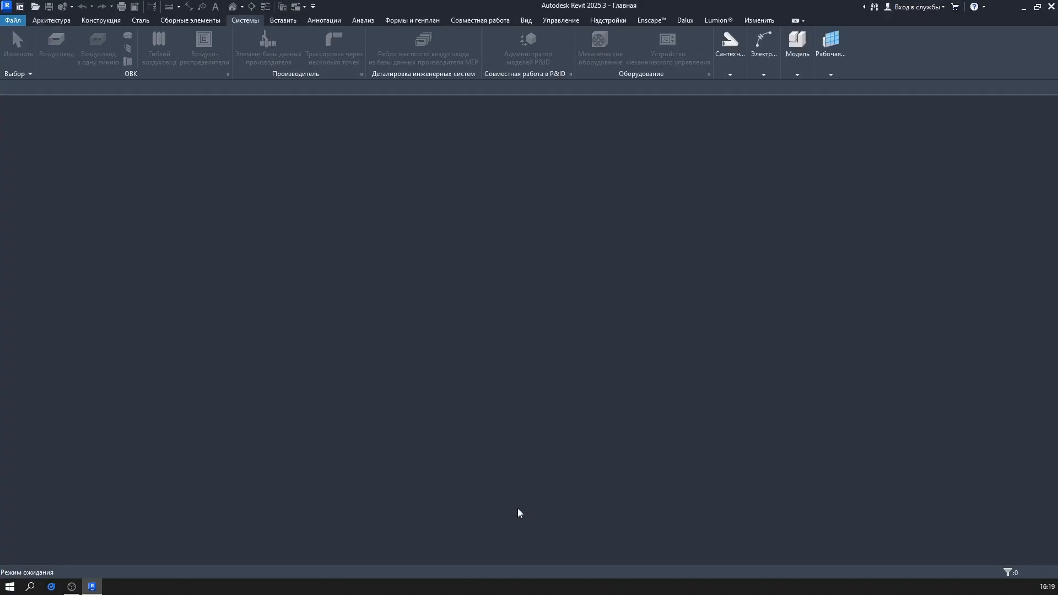
click(62, 21)
click(86, 21)
click(53, 21)
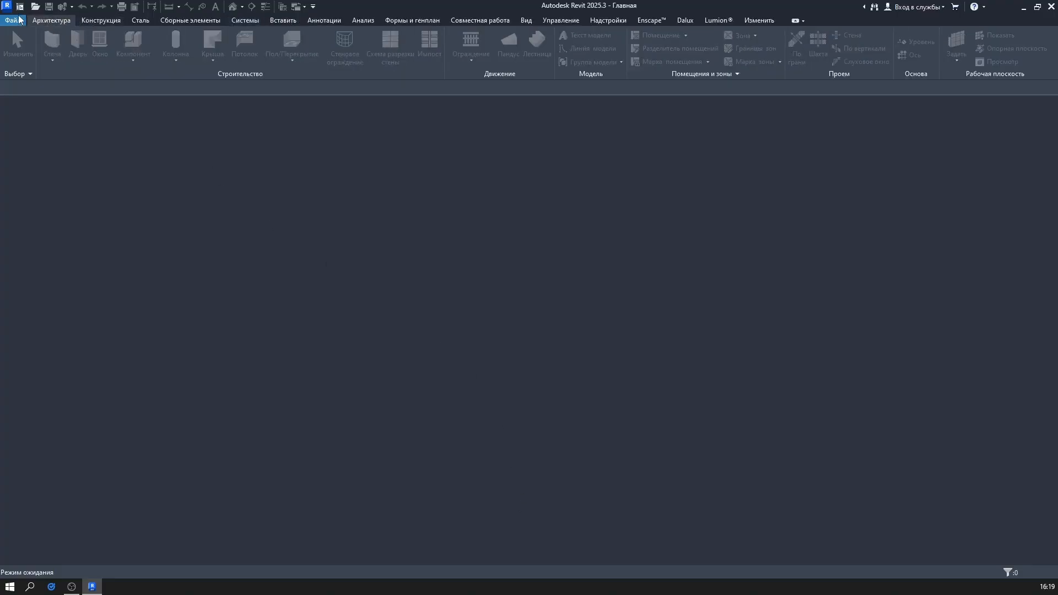
Bring up the keyboard shortcut settings from the interface options and search the commands for "уда"
click(19, 20)
click(162, 270)
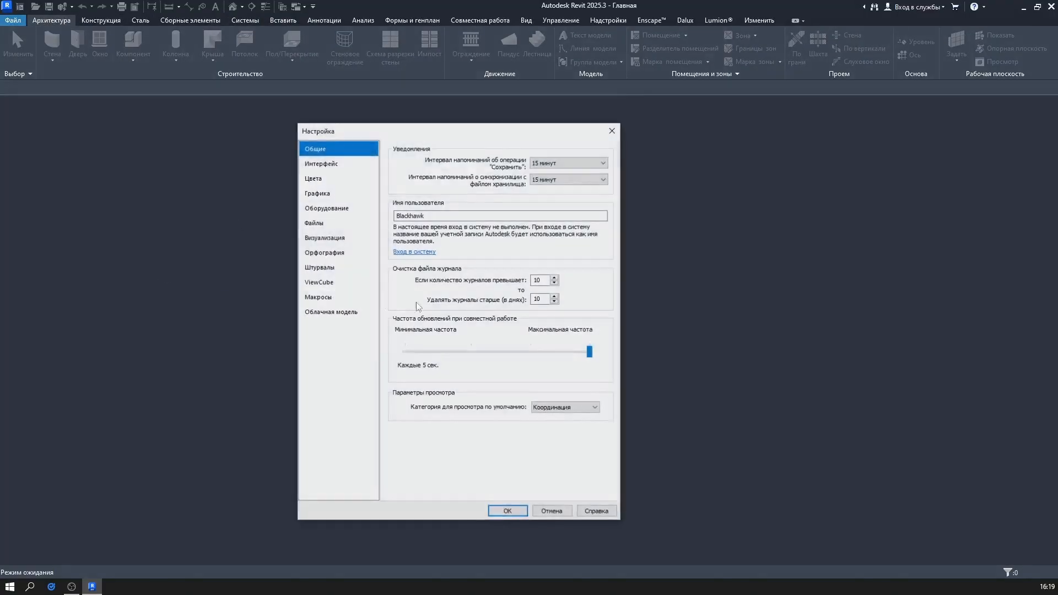
click(329, 167)
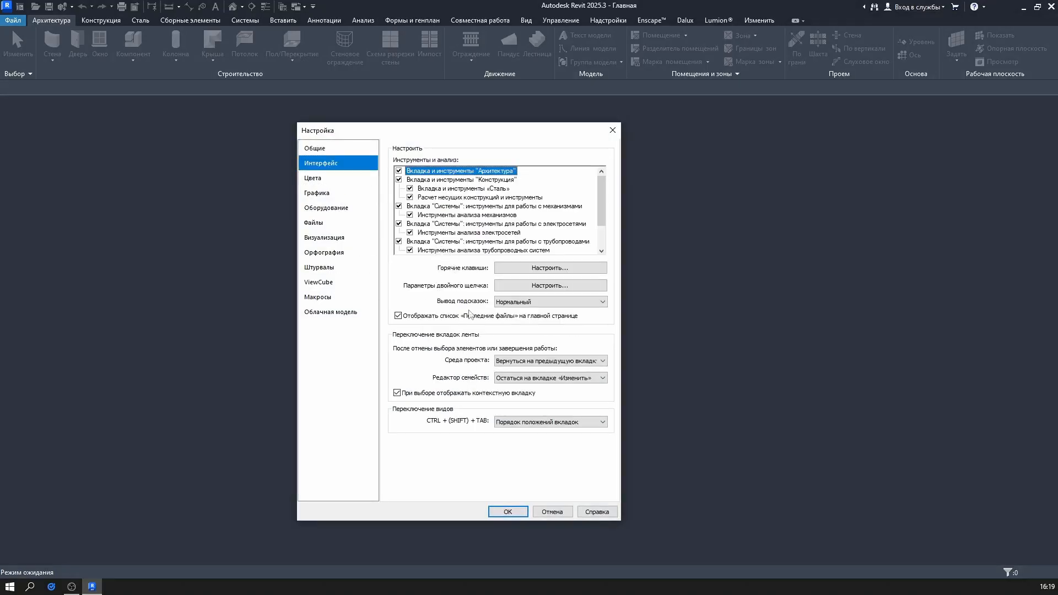
click(515, 267)
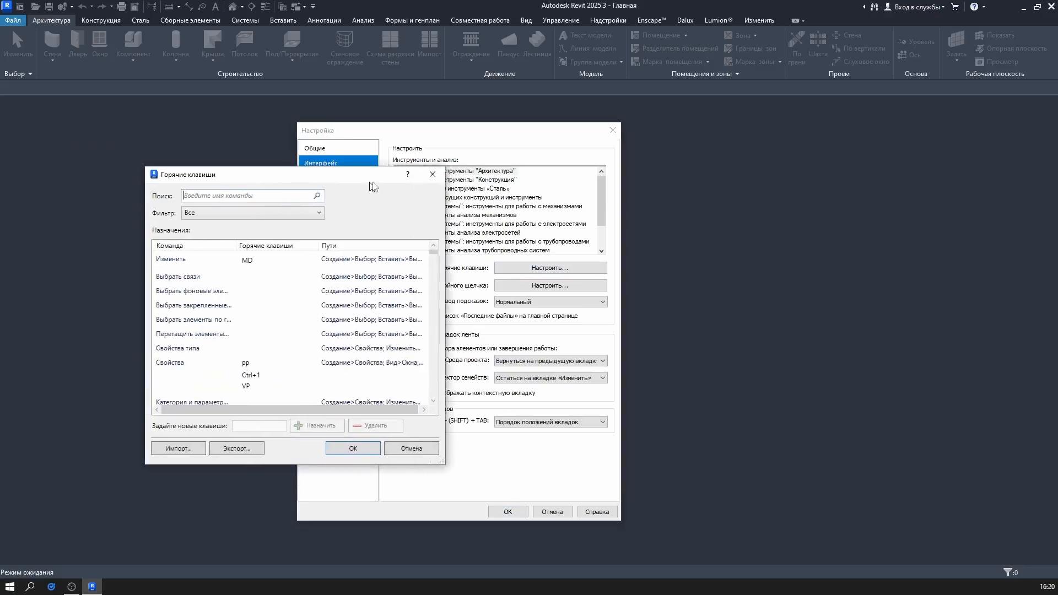
scroll(323, 319, down, 5)
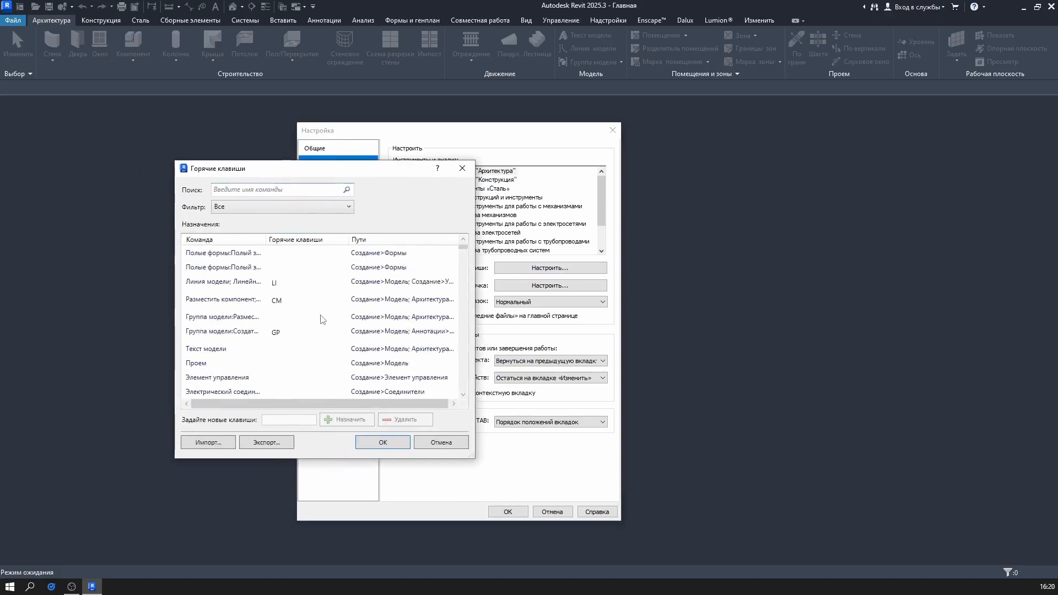
scroll(323, 319, up, 5)
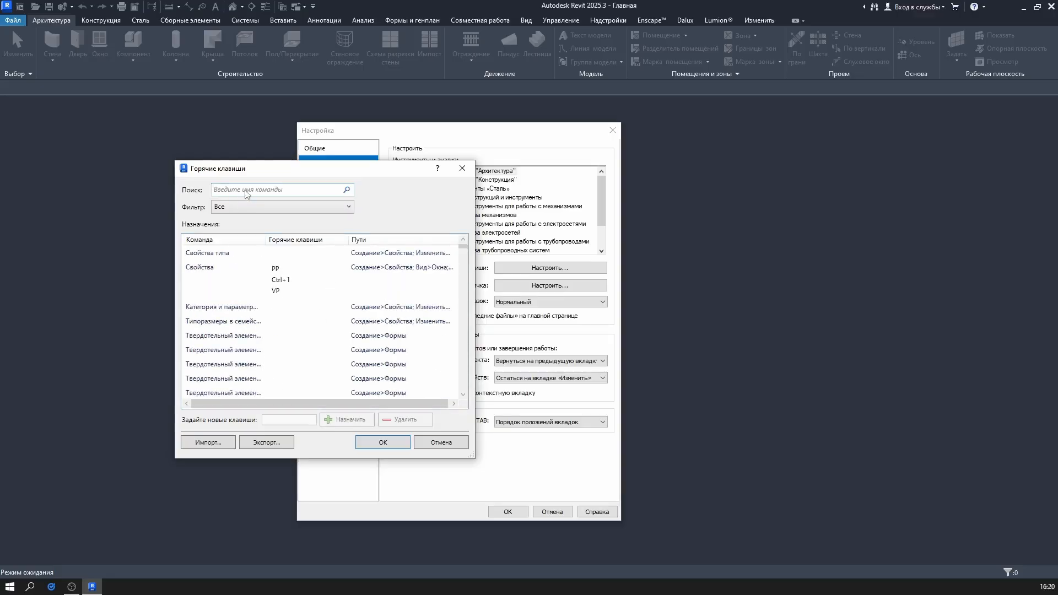
key(alt)
text(уда)
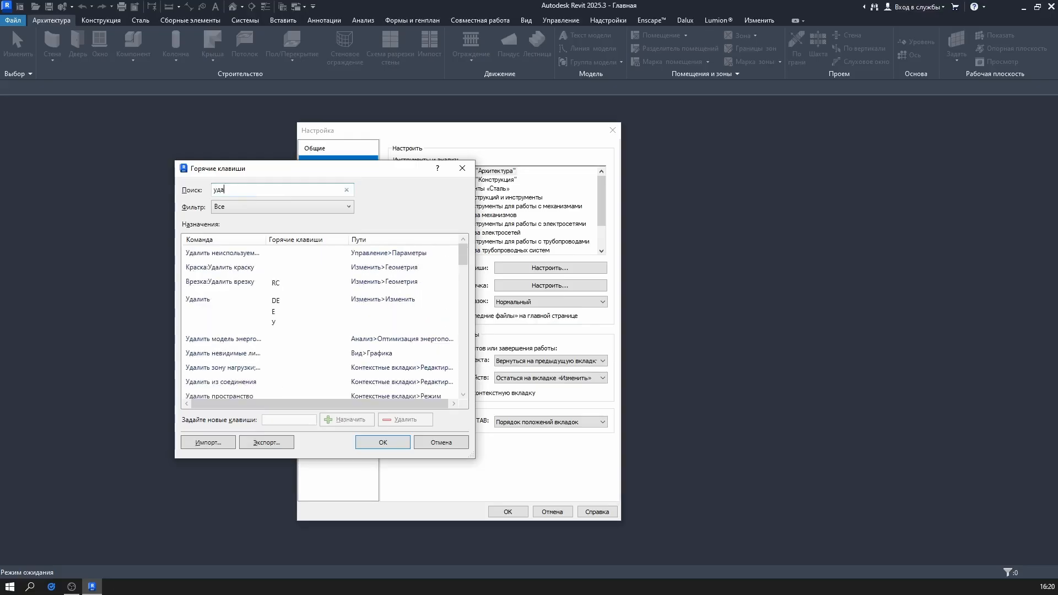
Examine the shortcuts DE, E and У assigned to the Удалить command
click(234, 300)
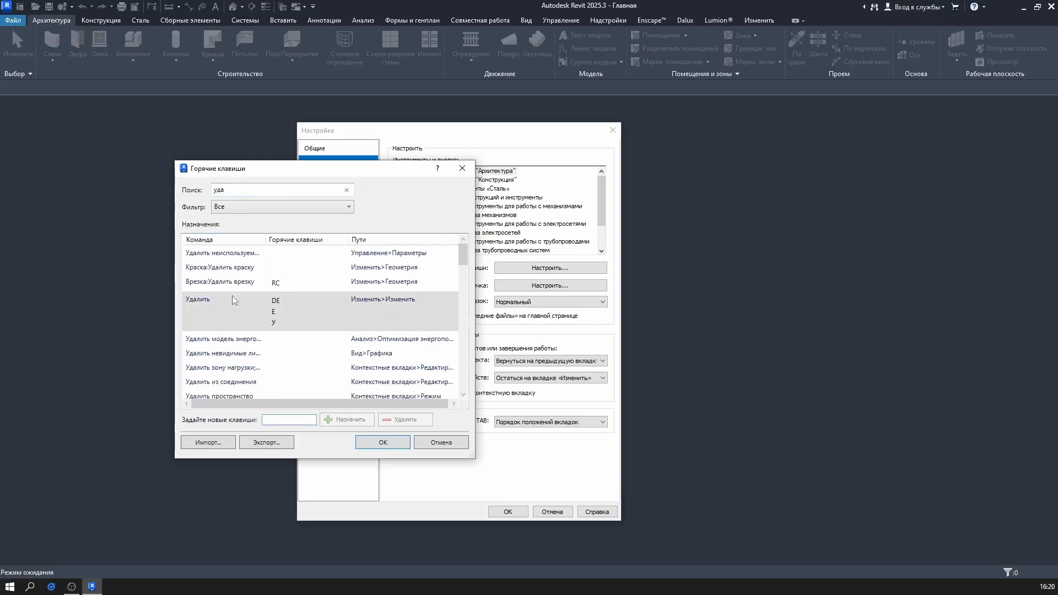
click(281, 301)
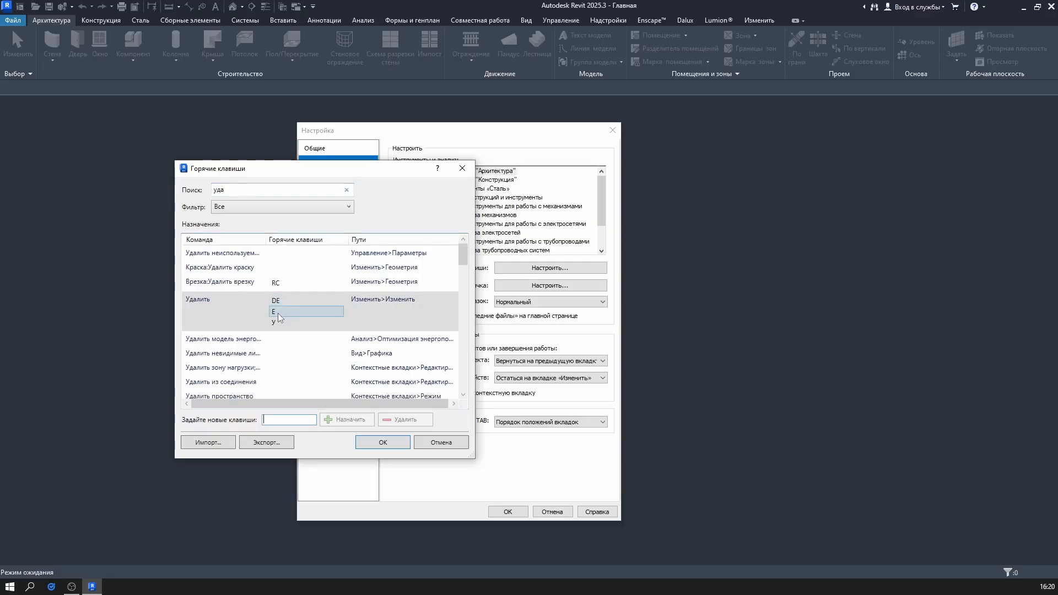
click(276, 324)
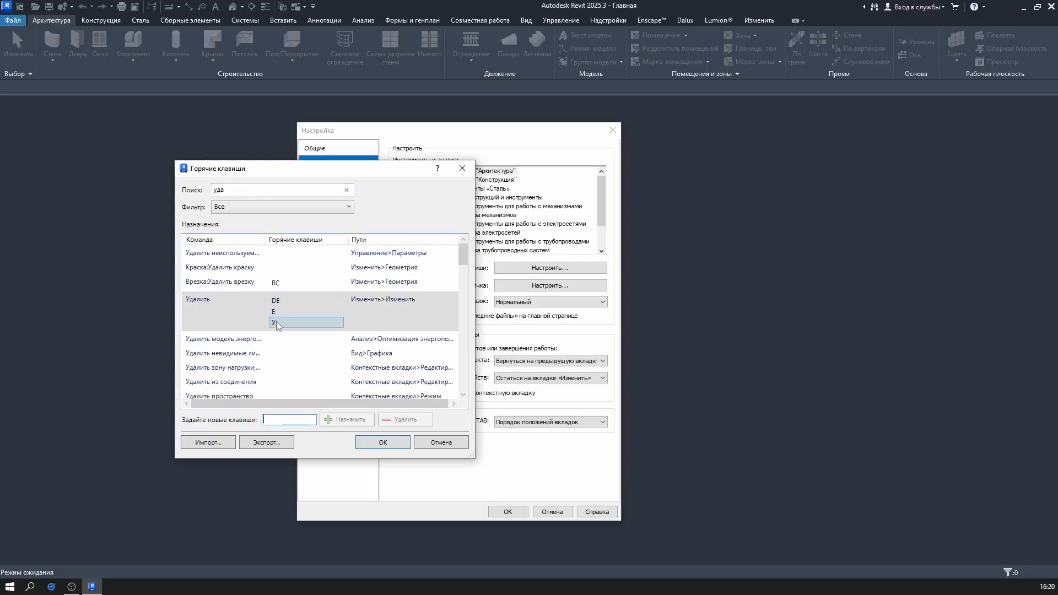
click(279, 310)
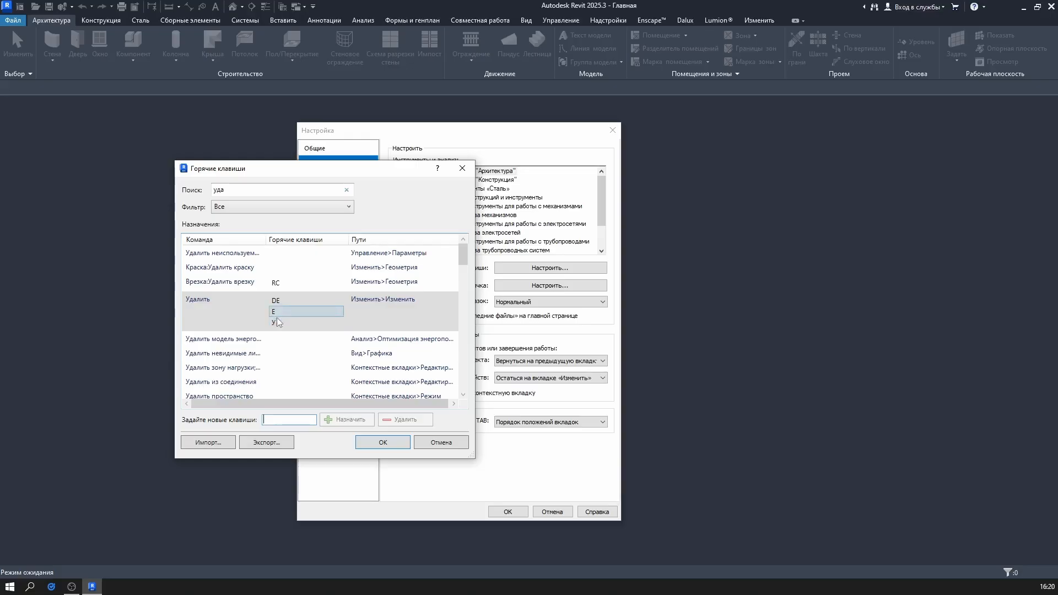
click(285, 302)
click(279, 312)
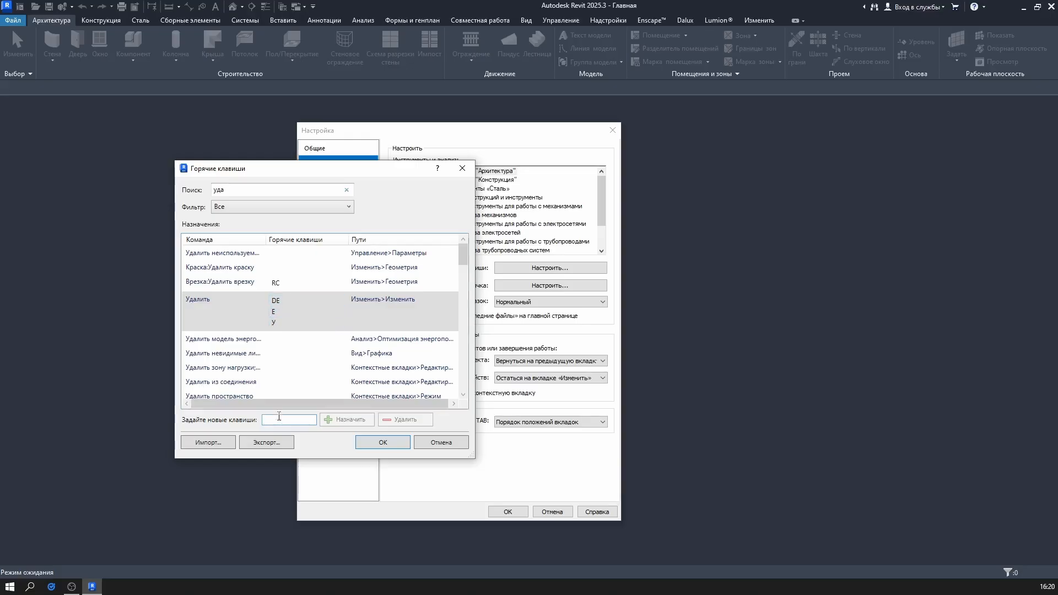
Remove the shortcut E from the Удалить command and assign E to it again
click(284, 312)
click(405, 420)
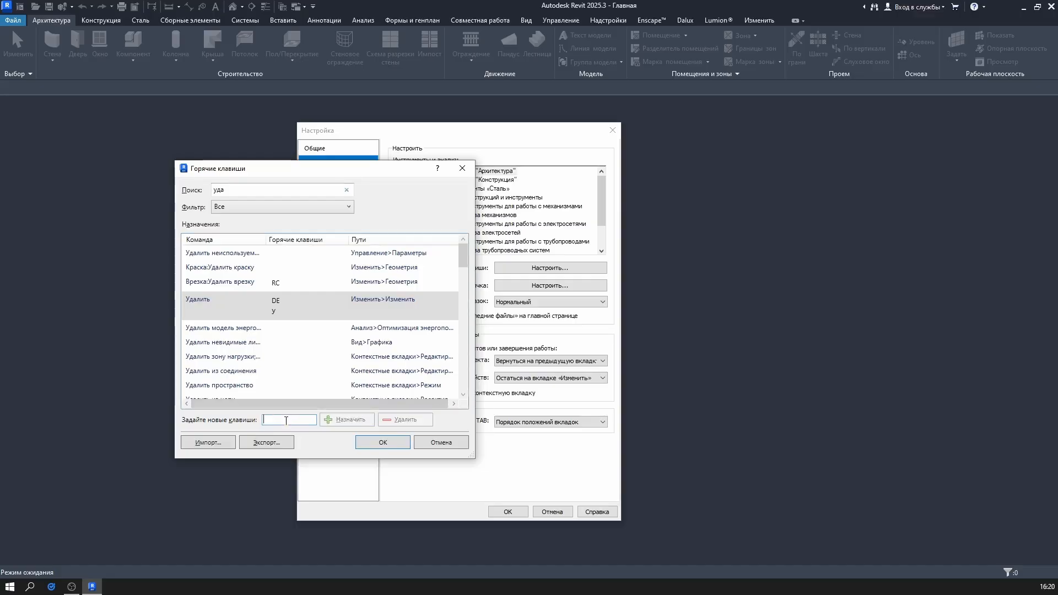
click(347, 420)
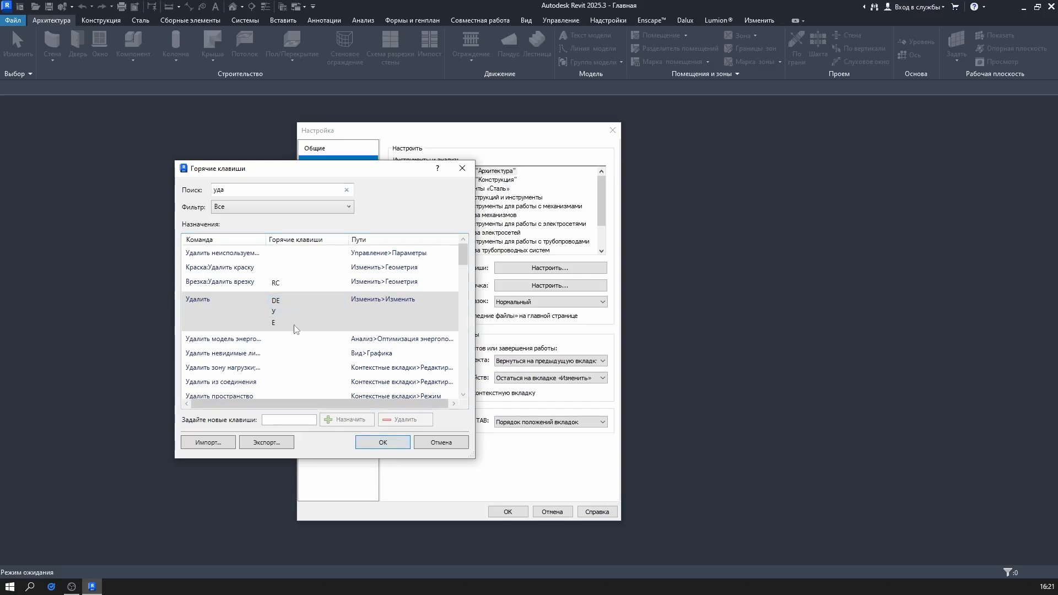
Look at the export and import file dialogs for keyboard shortcuts, and accept the shortcut settings
scroll(210, 333, down, 5)
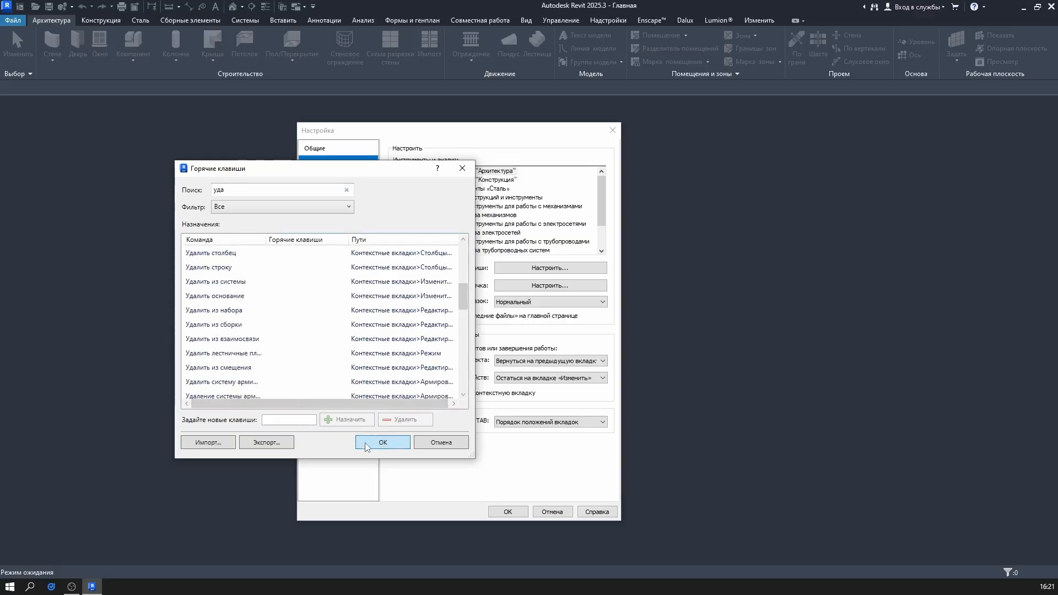
click(274, 444)
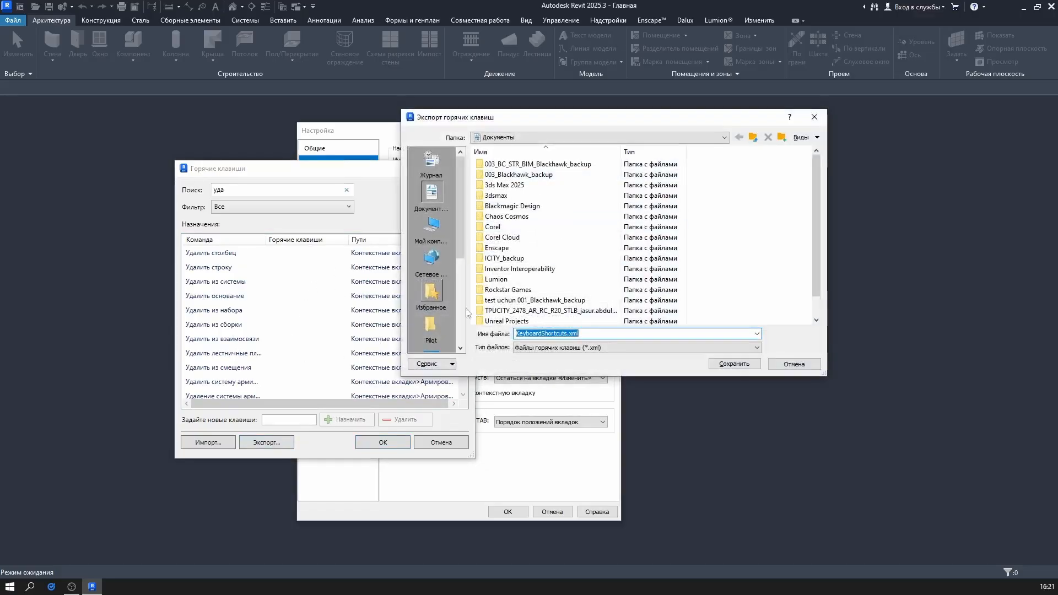
scroll(546, 284, down, 1)
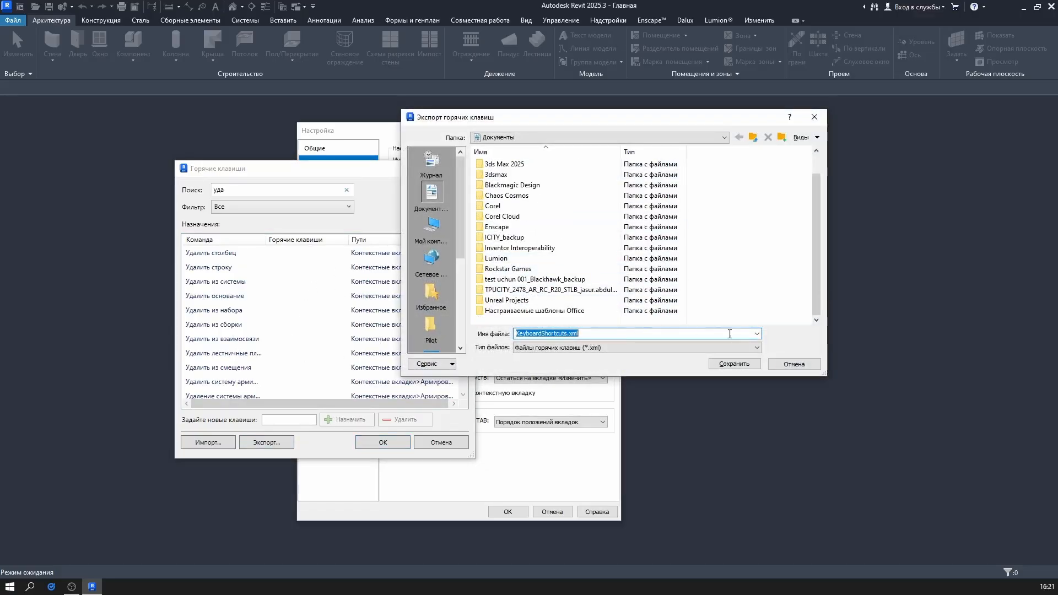
click(734, 364)
click(193, 444)
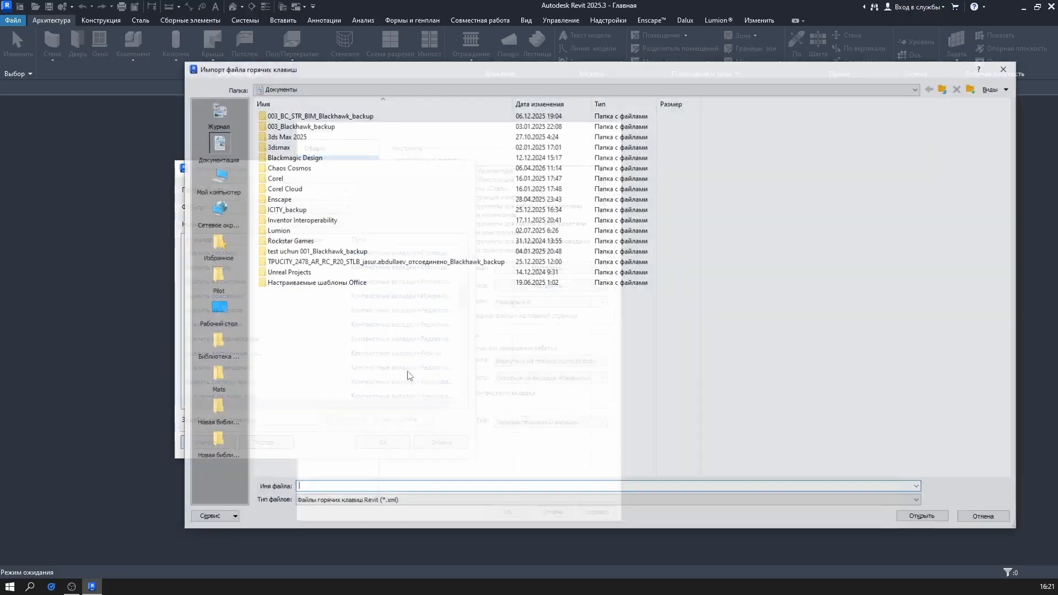
key(Escape)
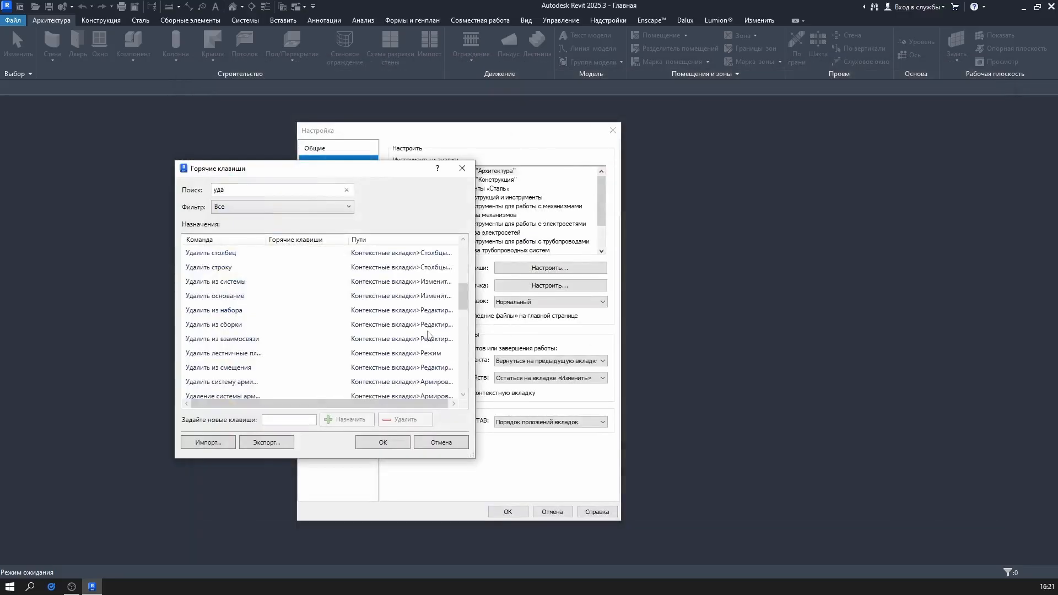
click(389, 444)
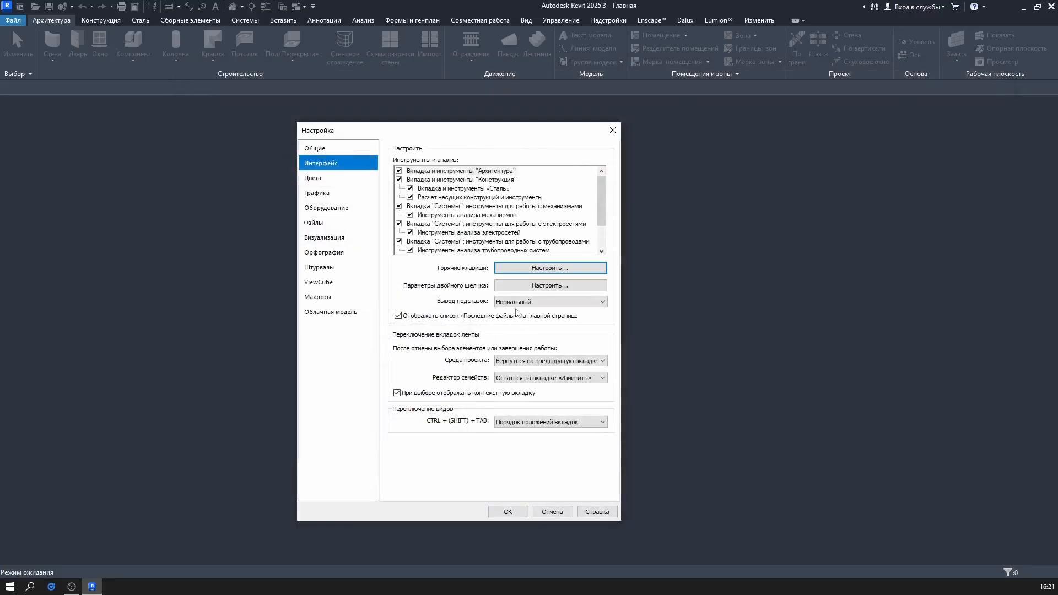
Switch the active interface theme to light in the color options and apply it
click(326, 180)
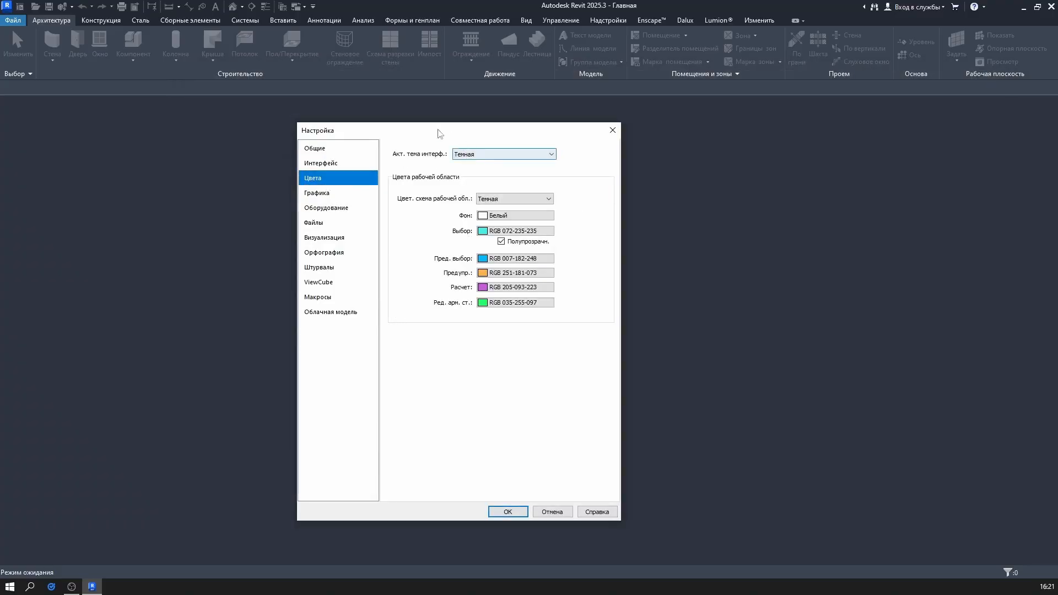
click(505, 154)
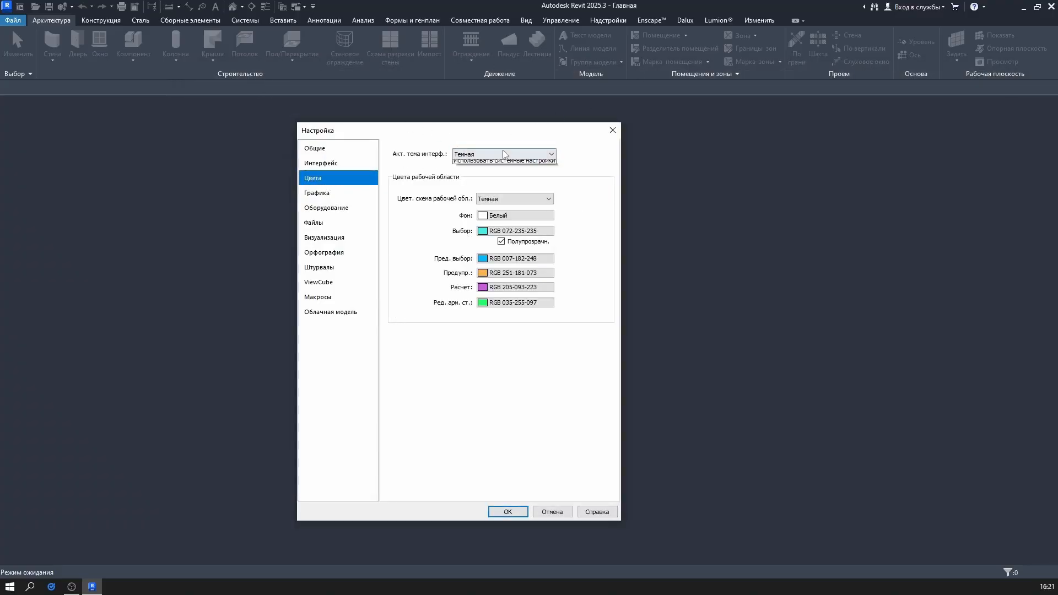
click(490, 170)
click(525, 508)
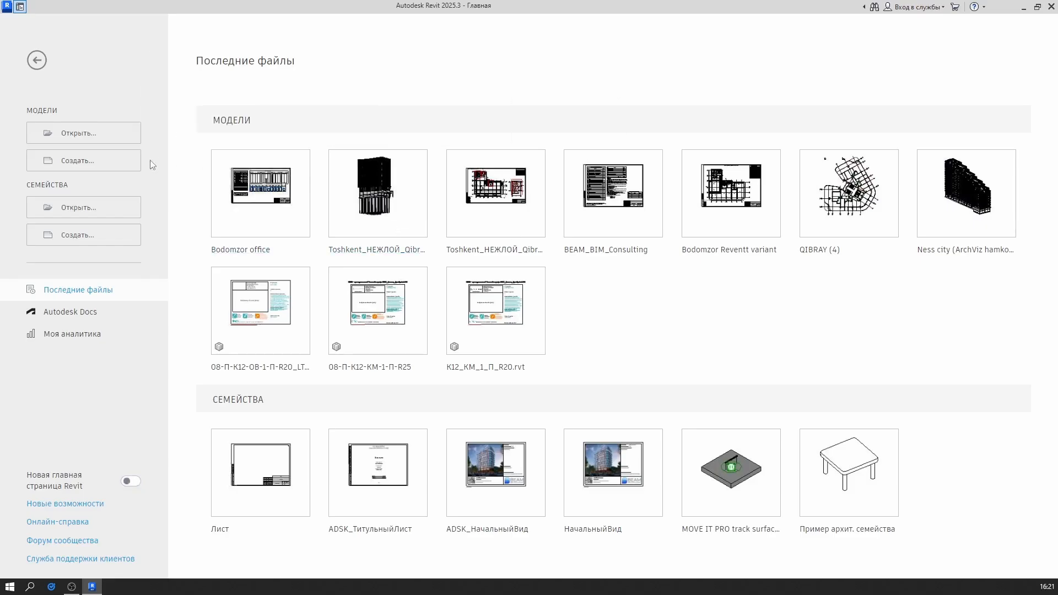
Switch the active interface theme to Темная in the color options and apply it
key(ctrl+d)
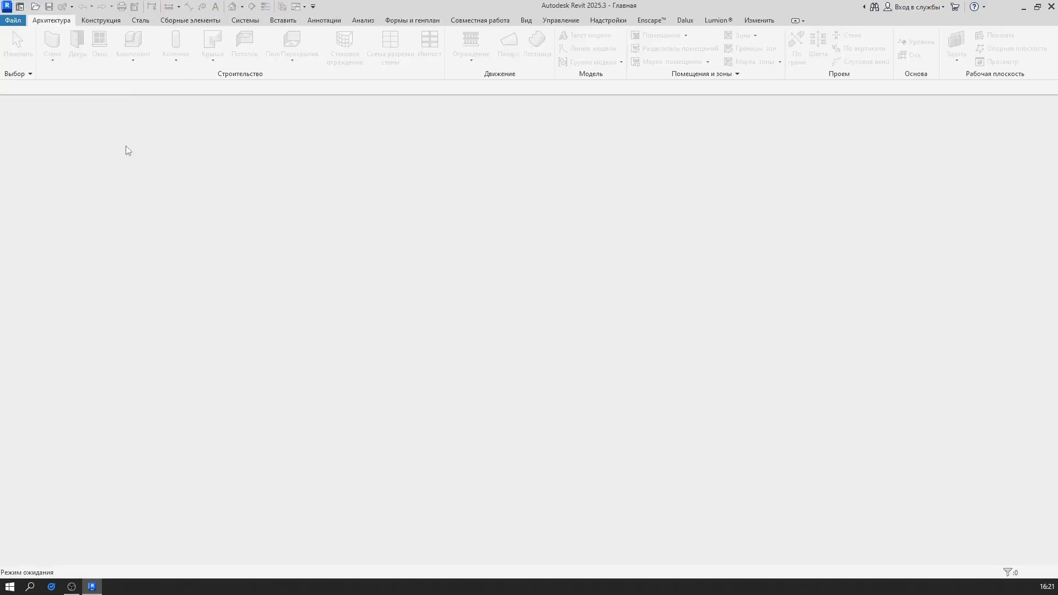
click(13, 20)
click(155, 270)
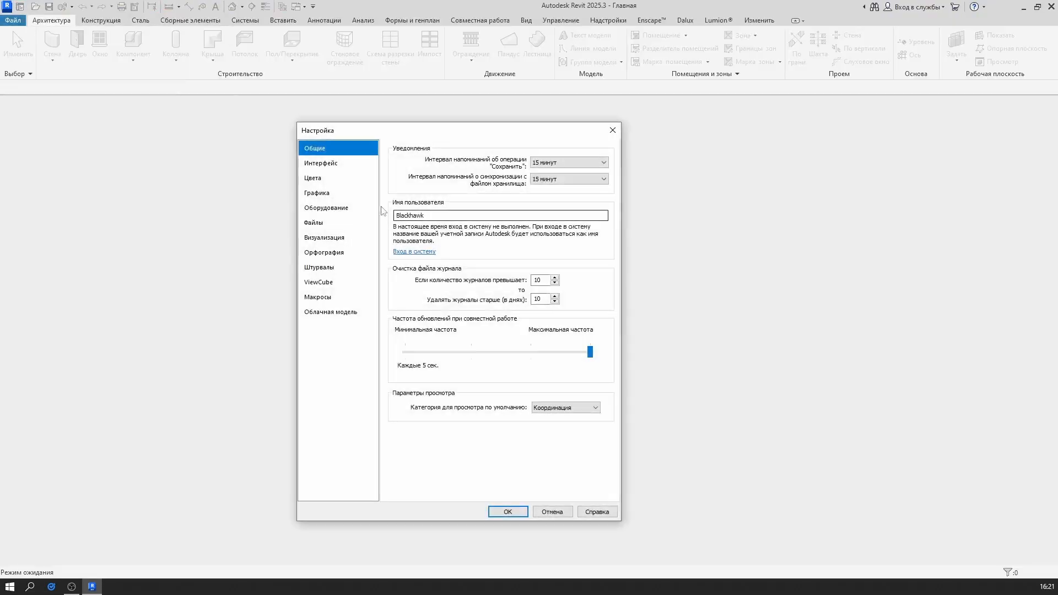
click(322, 179)
click(473, 154)
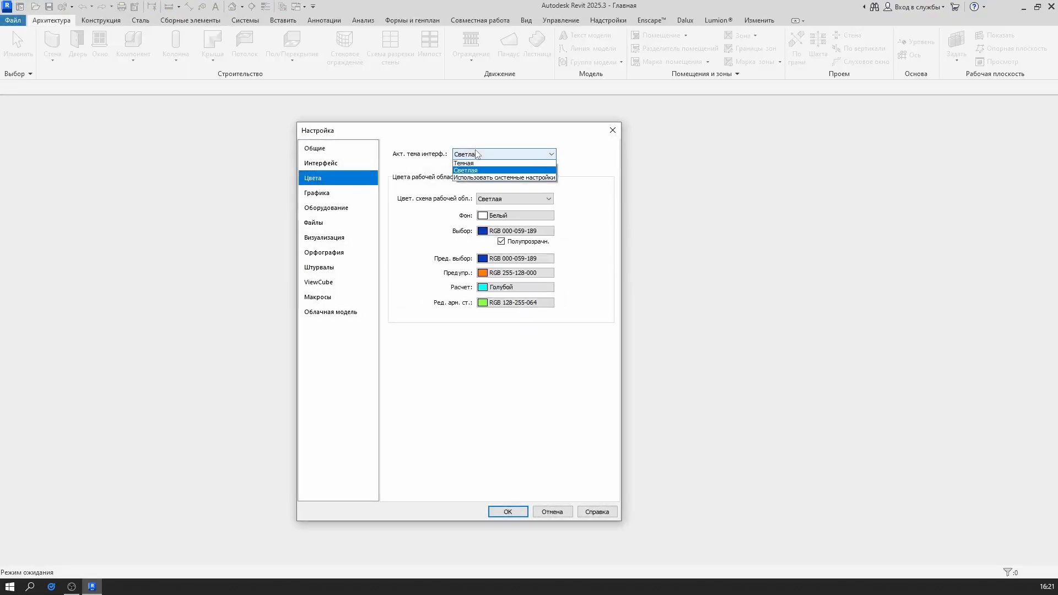
click(471, 164)
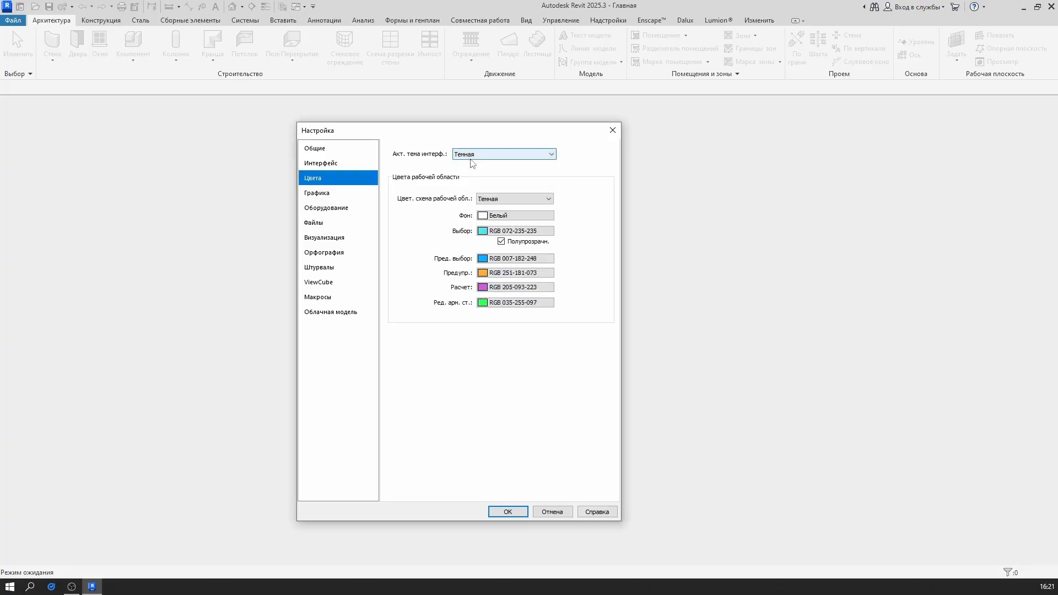
click(502, 512)
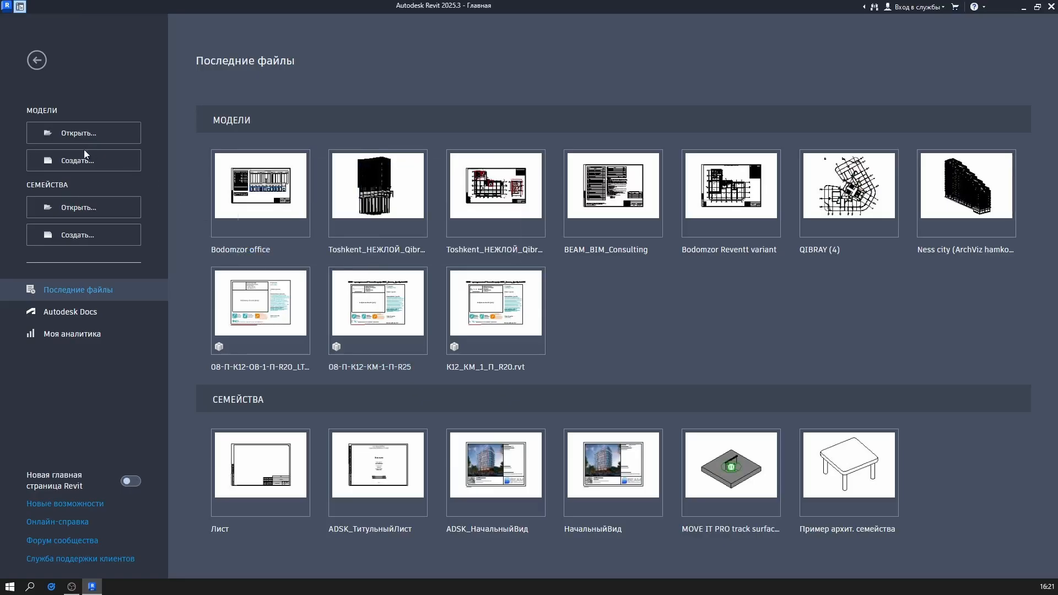
Create a new project from the home page
click(107, 159)
click(554, 238)
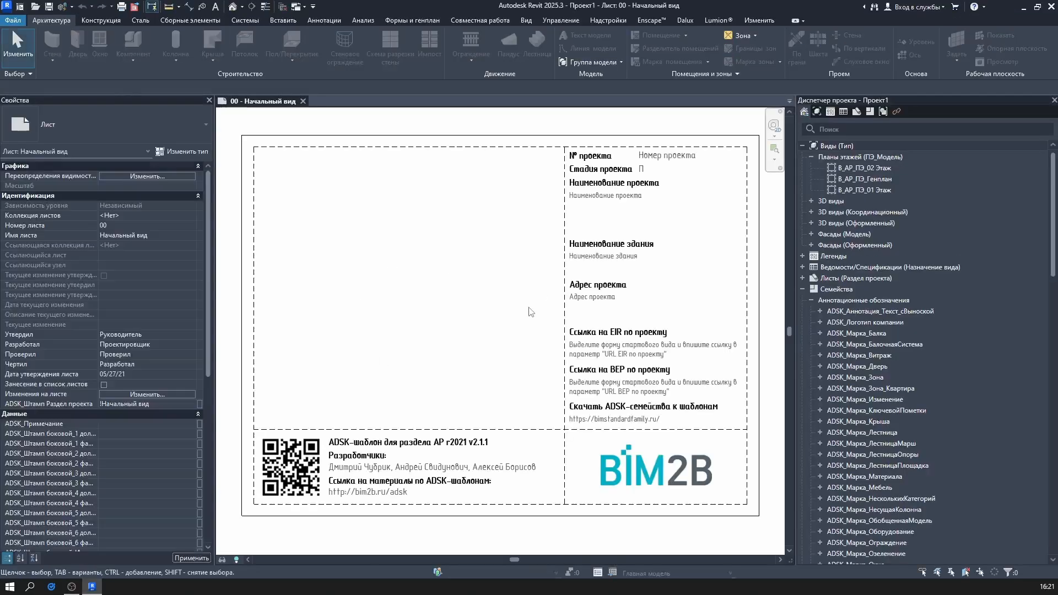
Set the workspace color scheme to Светлая in the color options while keeping the dark interface theme
click(13, 20)
click(297, 267)
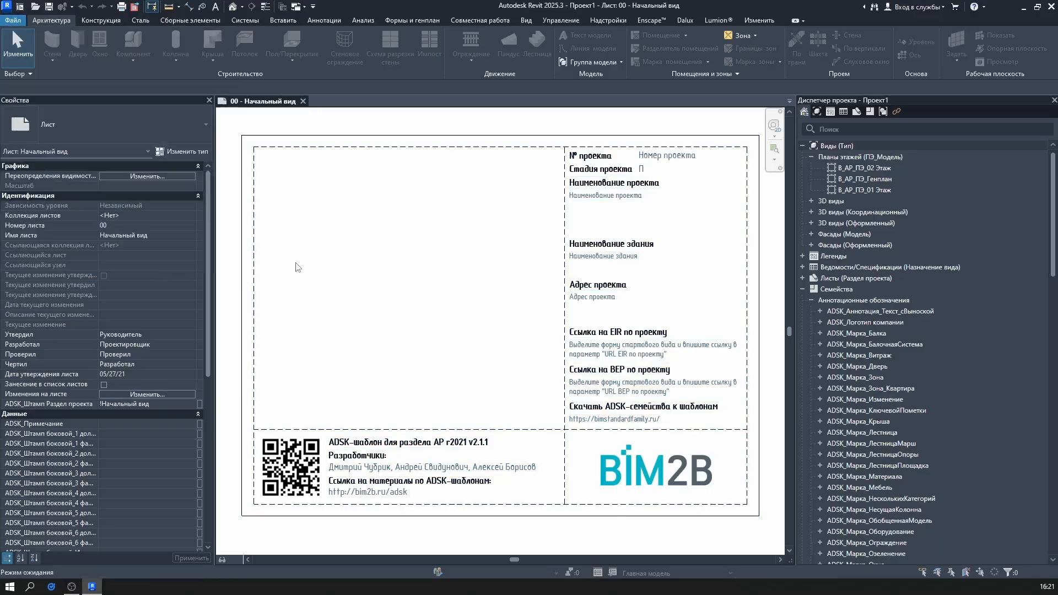
click(312, 178)
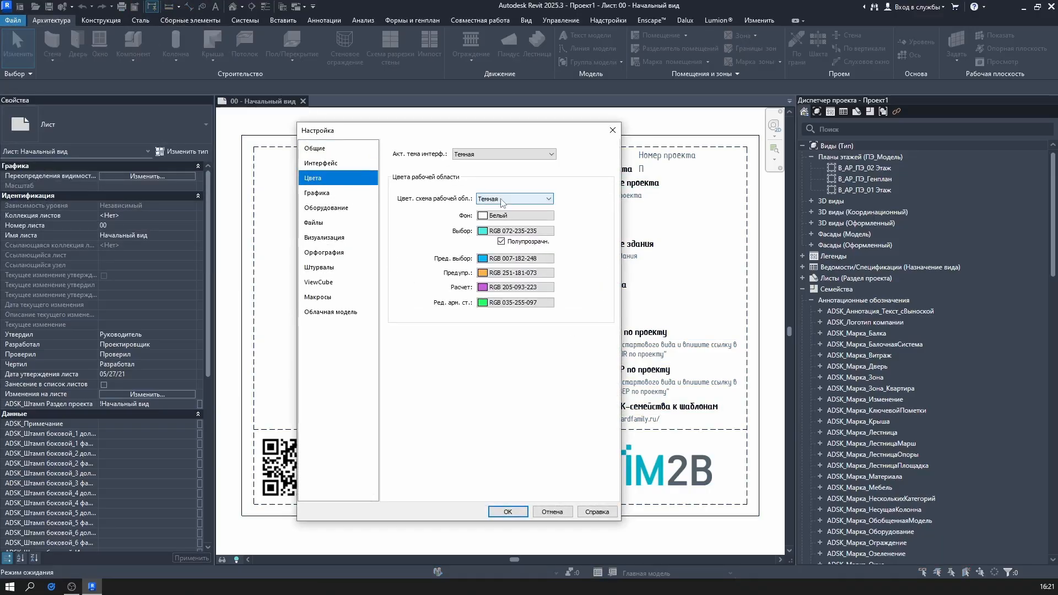
click(503, 200)
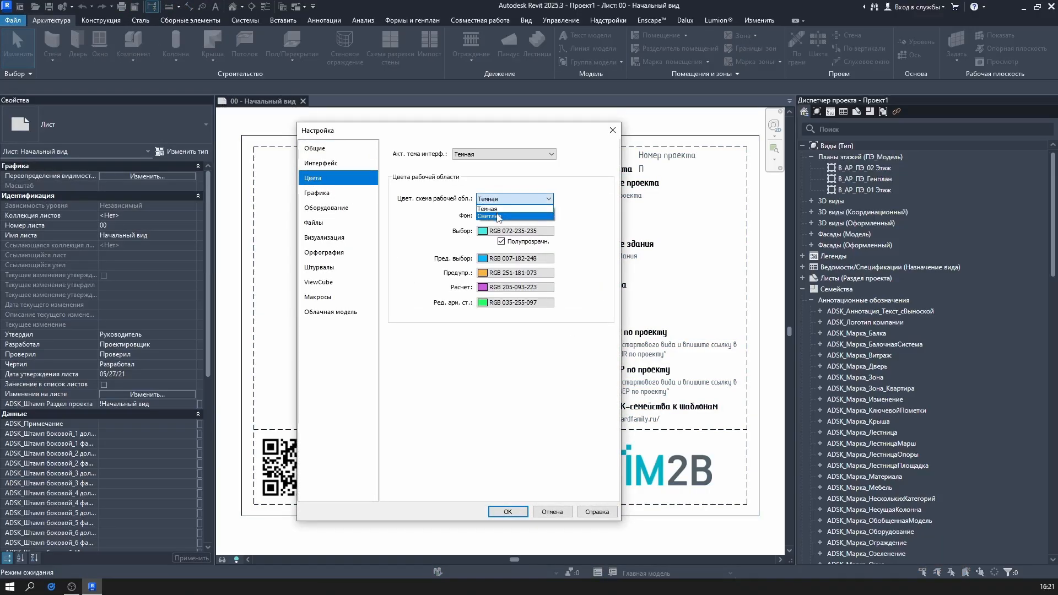
click(499, 216)
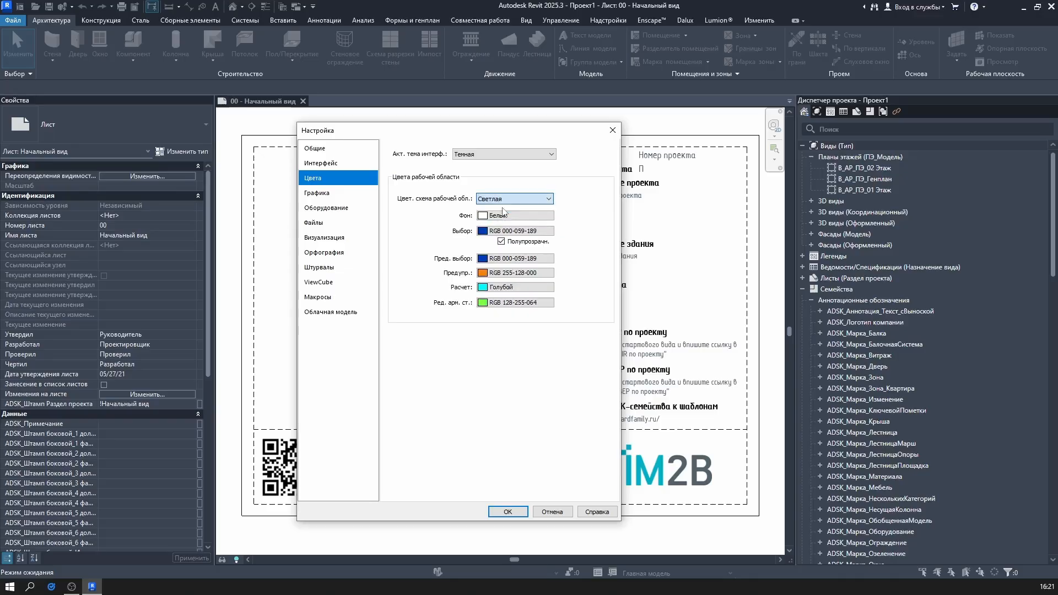
click(507, 511)
Open the floor plan В_АР_ПЭ_01 Этаж and bring up the commands for managing views
click(877, 190)
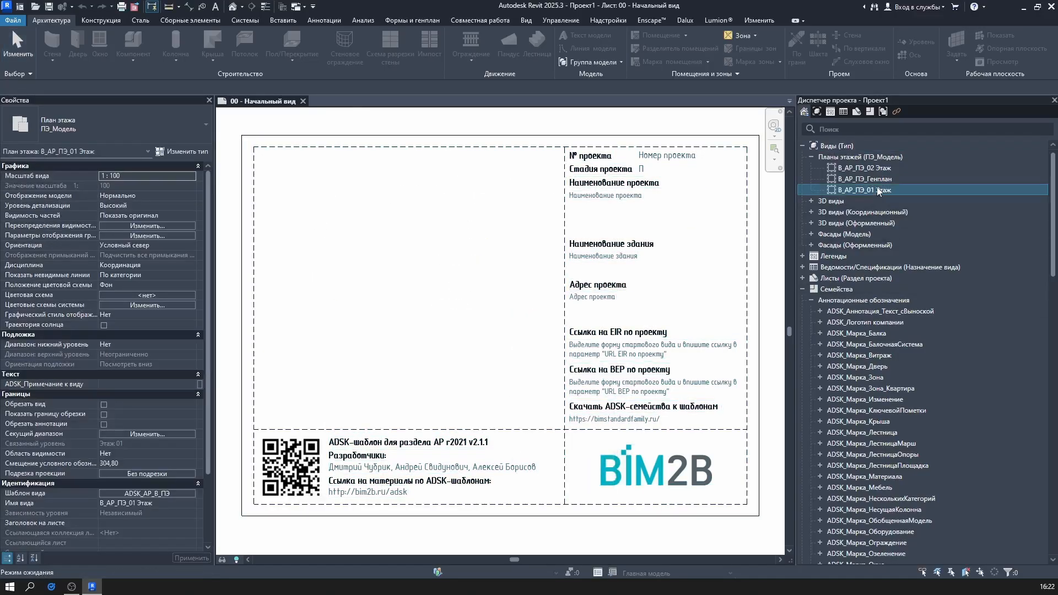
double_click(878, 190)
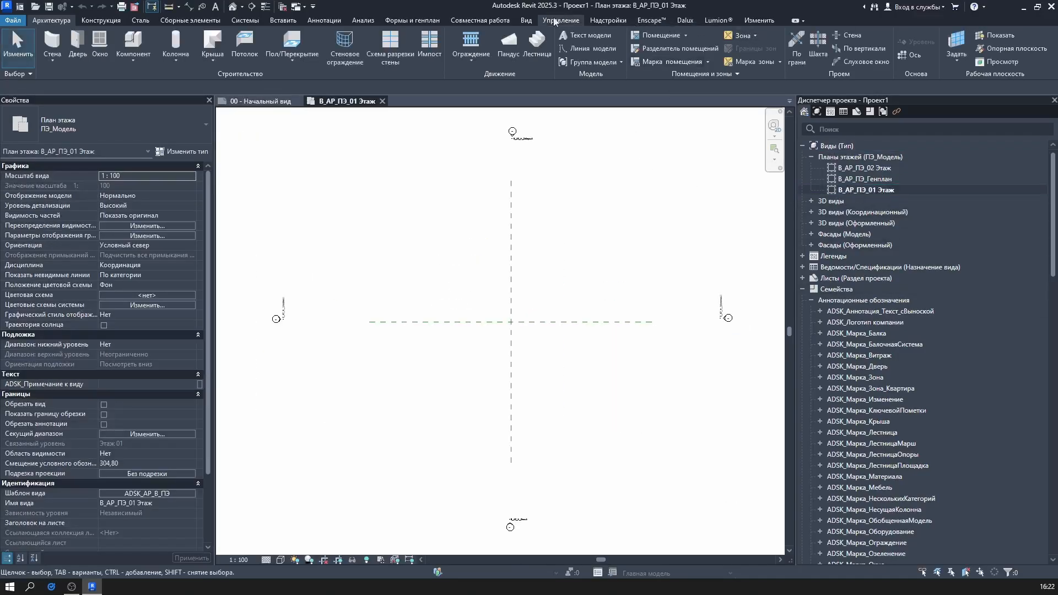
click(527, 20)
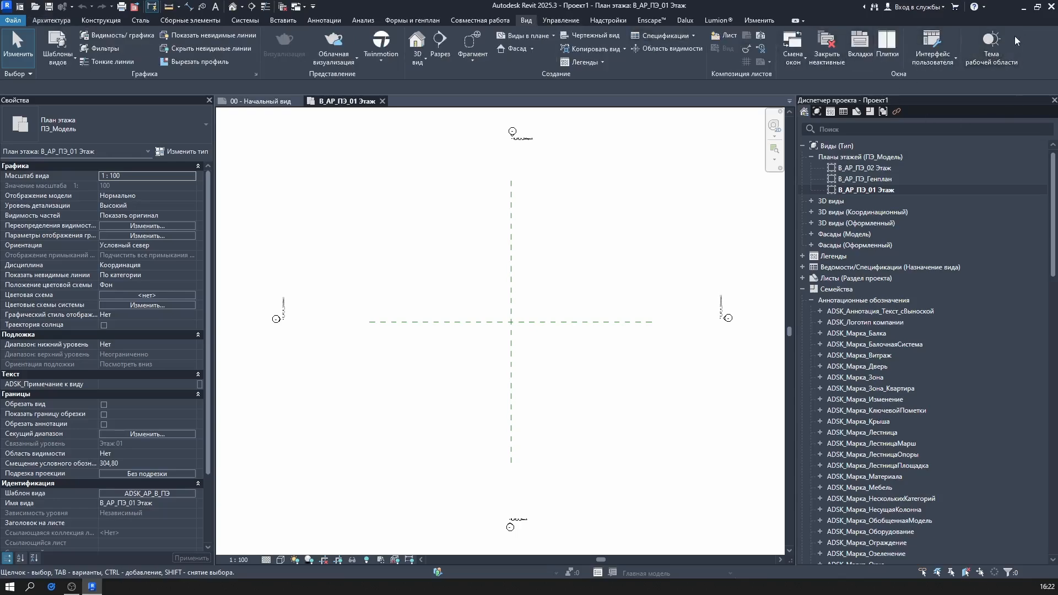
Set the background of the Темная workspace color scheme to grey RGB 128-128-128 and apply it
click(17, 21)
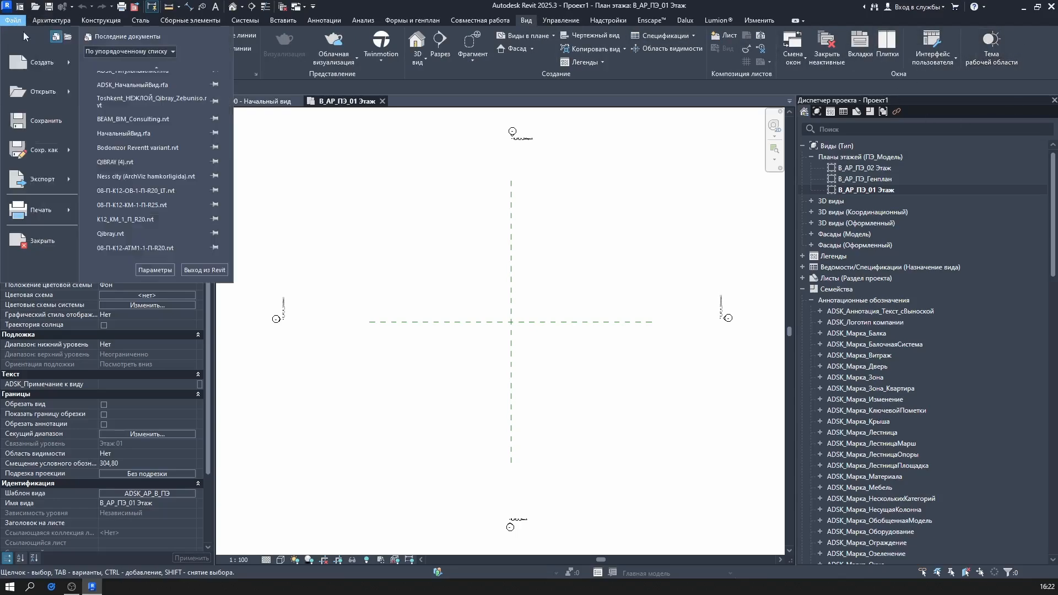
click(156, 269)
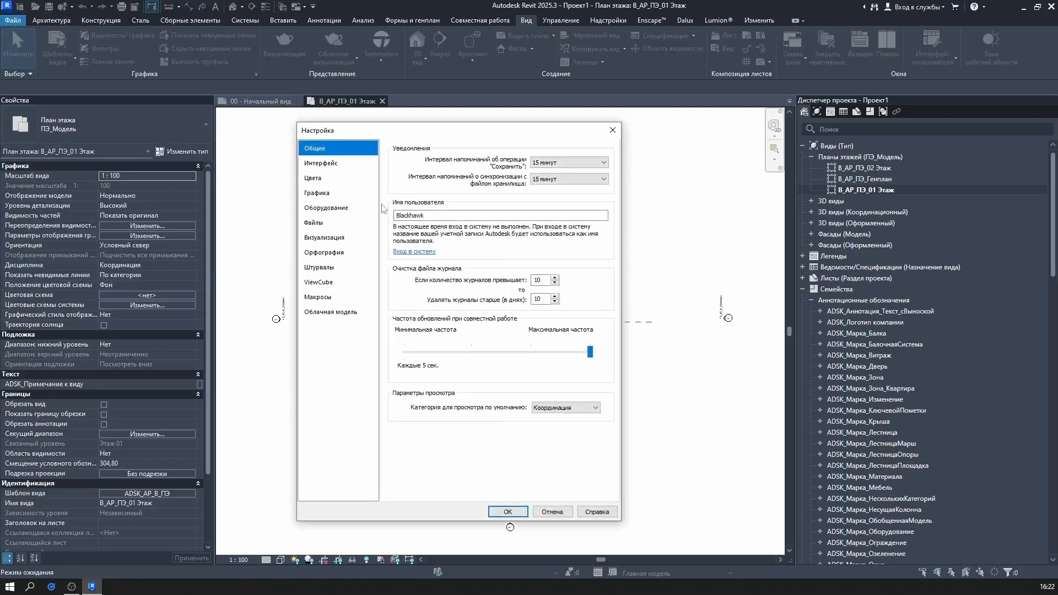
click(314, 178)
click(510, 216)
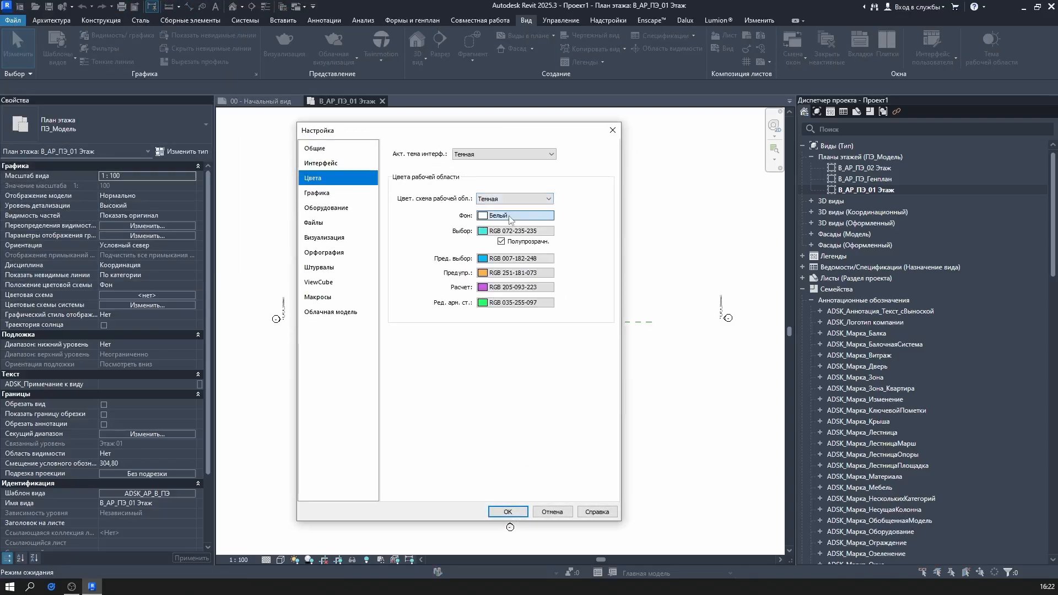
click(379, 308)
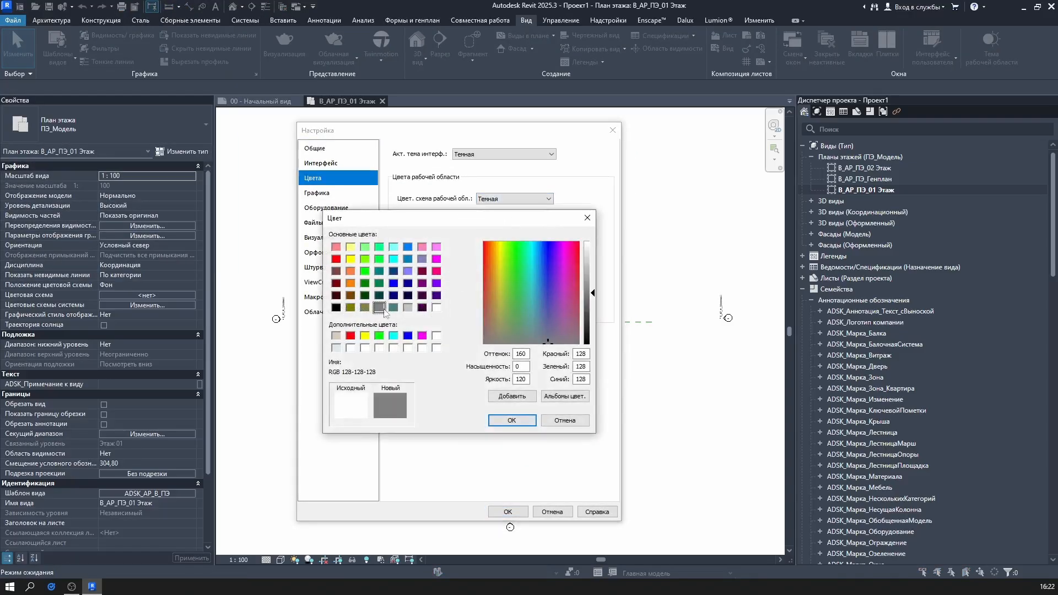
click(511, 421)
click(508, 512)
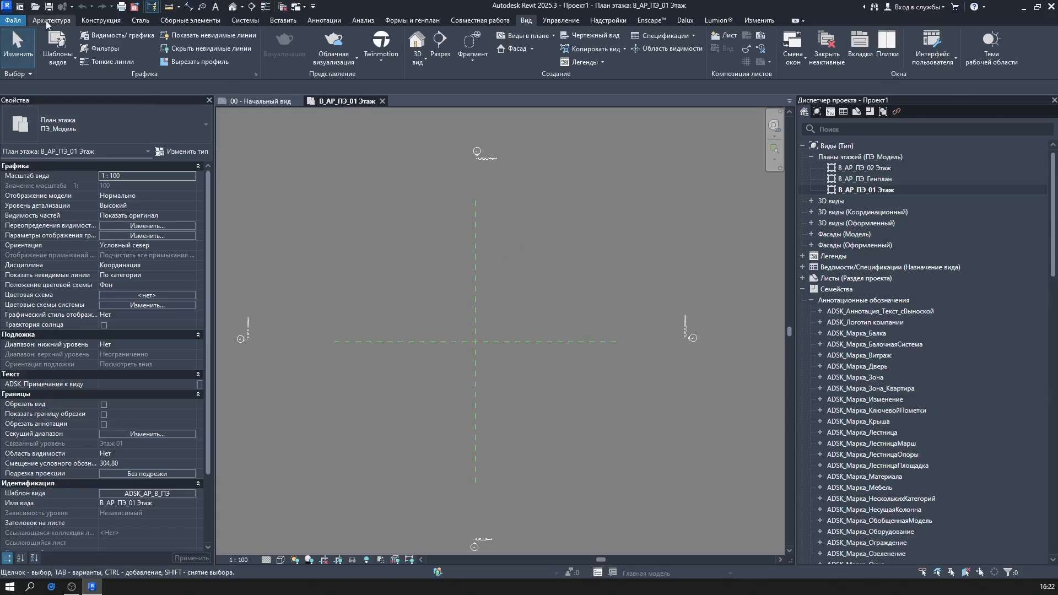
Switch the workspace color scheme to Светлая in the color options and apply it to the floor plan
click(13, 20)
click(155, 270)
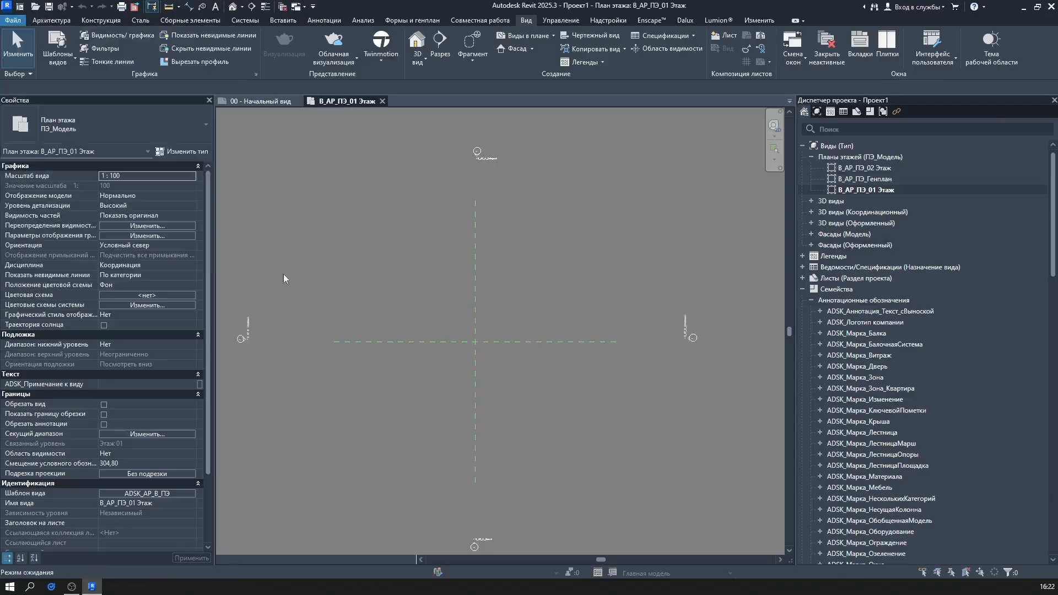
click(339, 178)
click(523, 155)
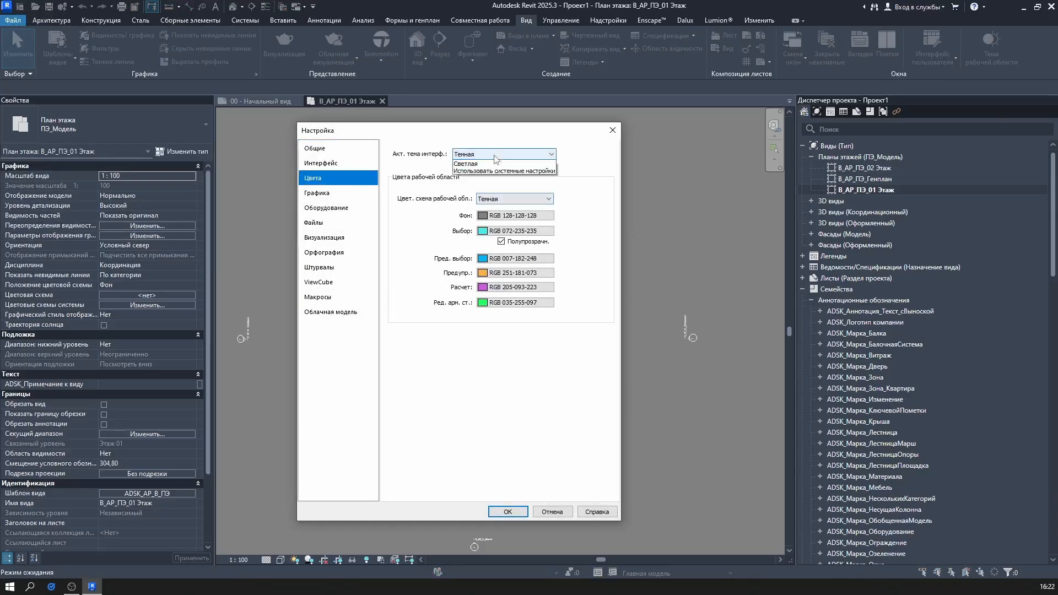
click(501, 181)
click(506, 202)
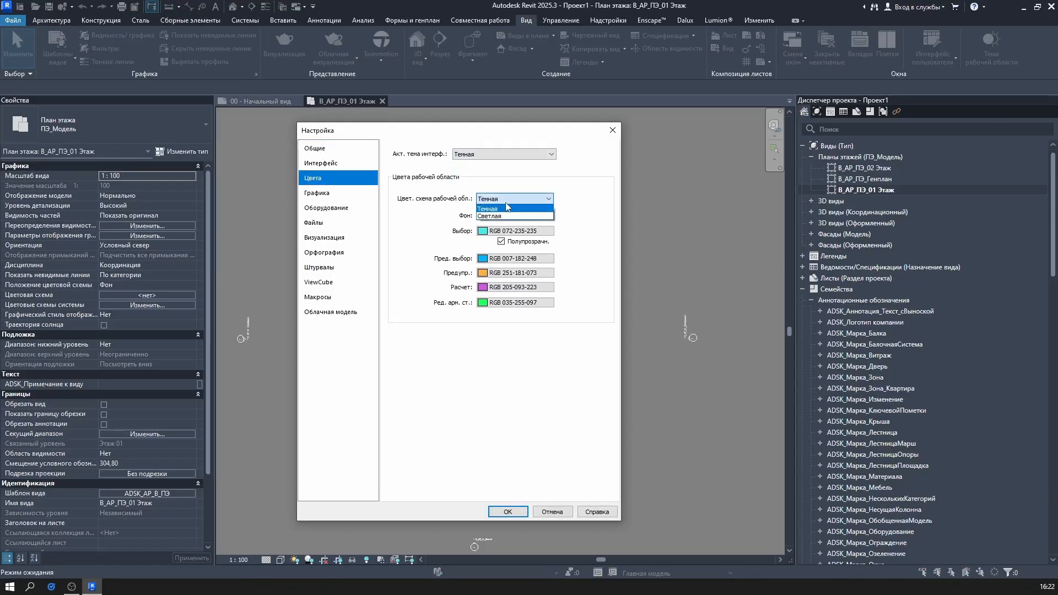
click(501, 219)
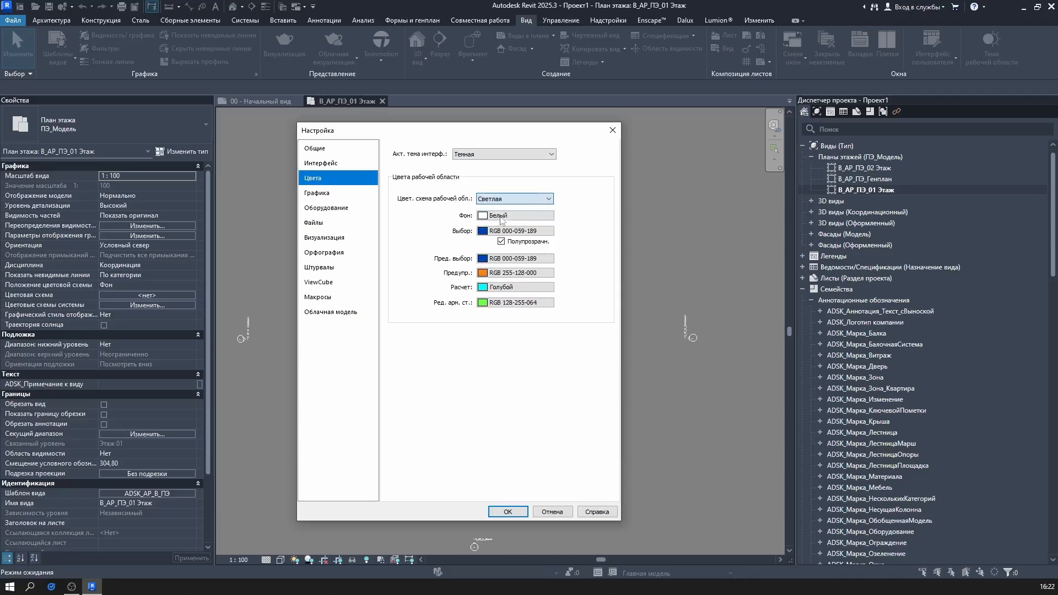
click(521, 512)
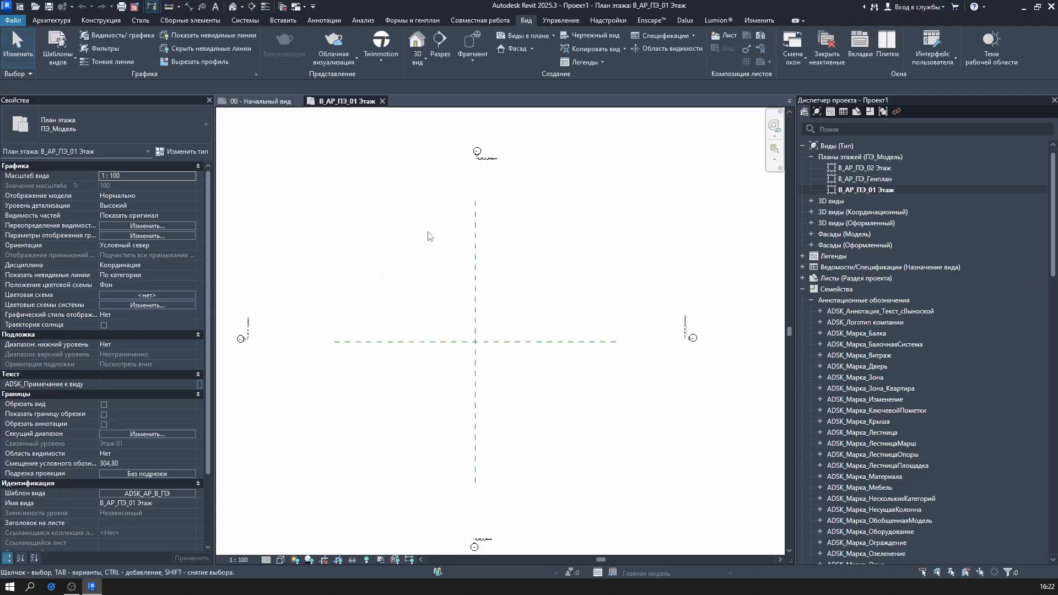
Switch the workspace color scheme to Темная, set its background to blue RGB 000-128-192 and apply it
click(13, 20)
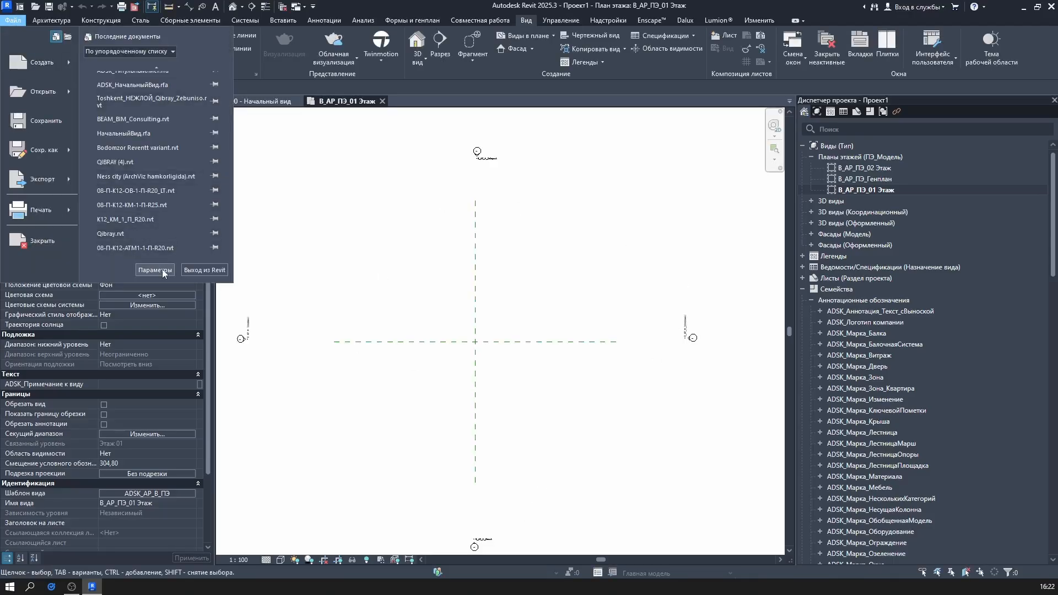
click(155, 270)
click(332, 180)
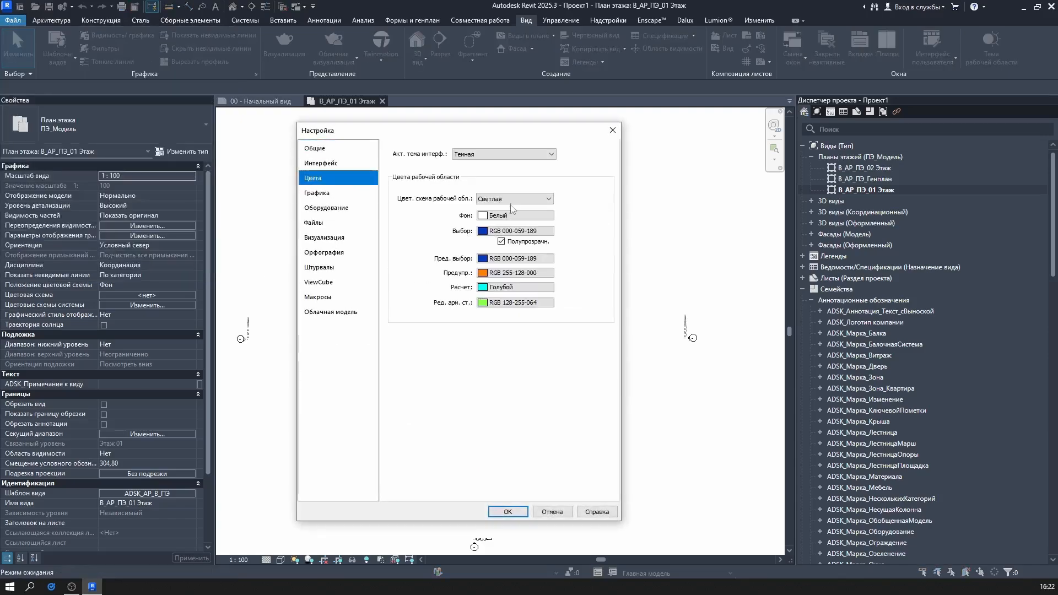
click(512, 199)
click(488, 216)
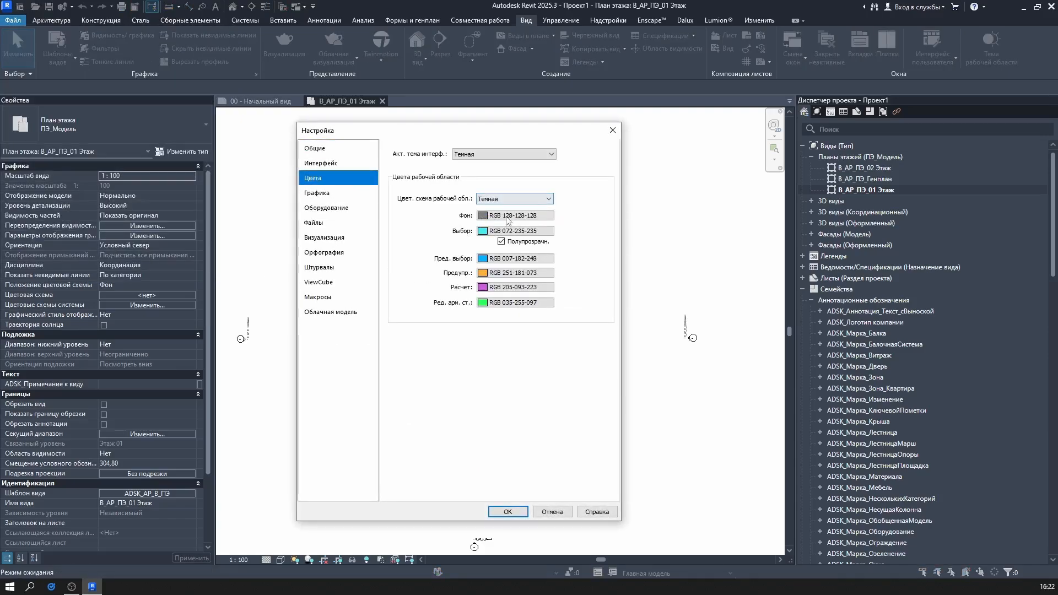
click(508, 219)
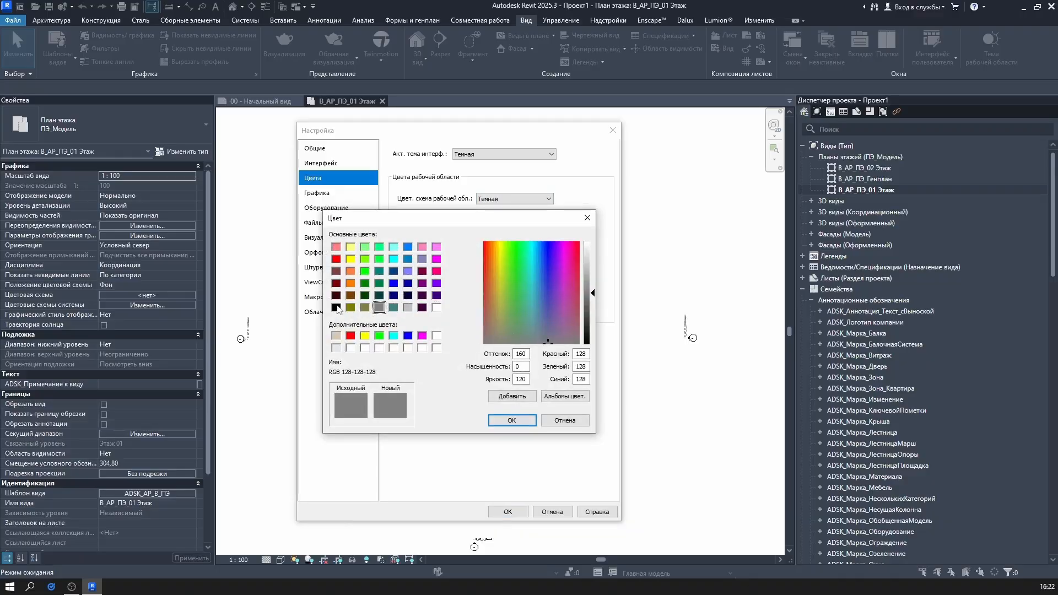
click(336, 307)
click(408, 248)
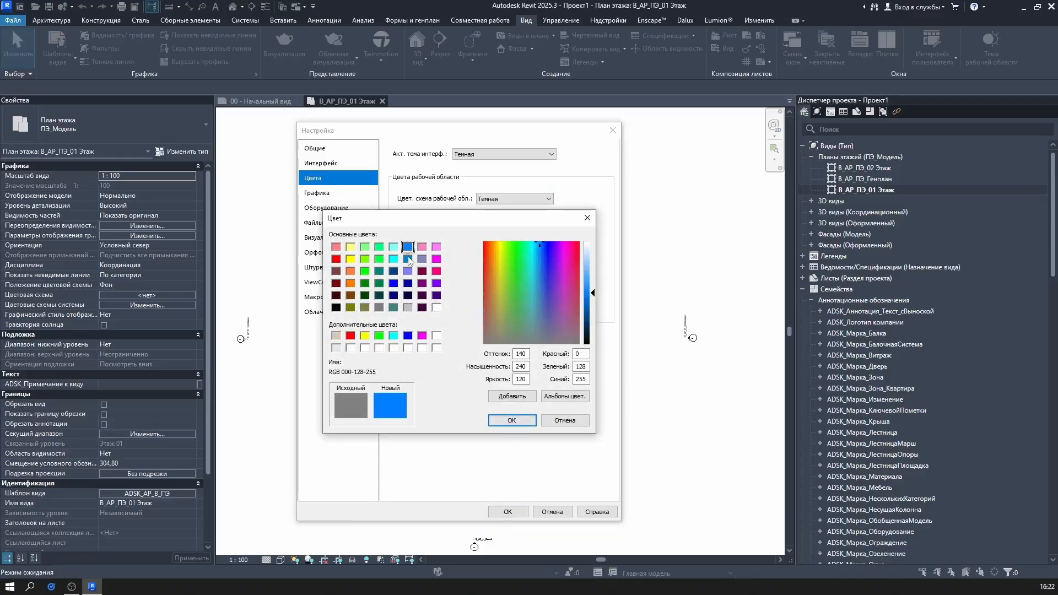
click(408, 259)
click(512, 421)
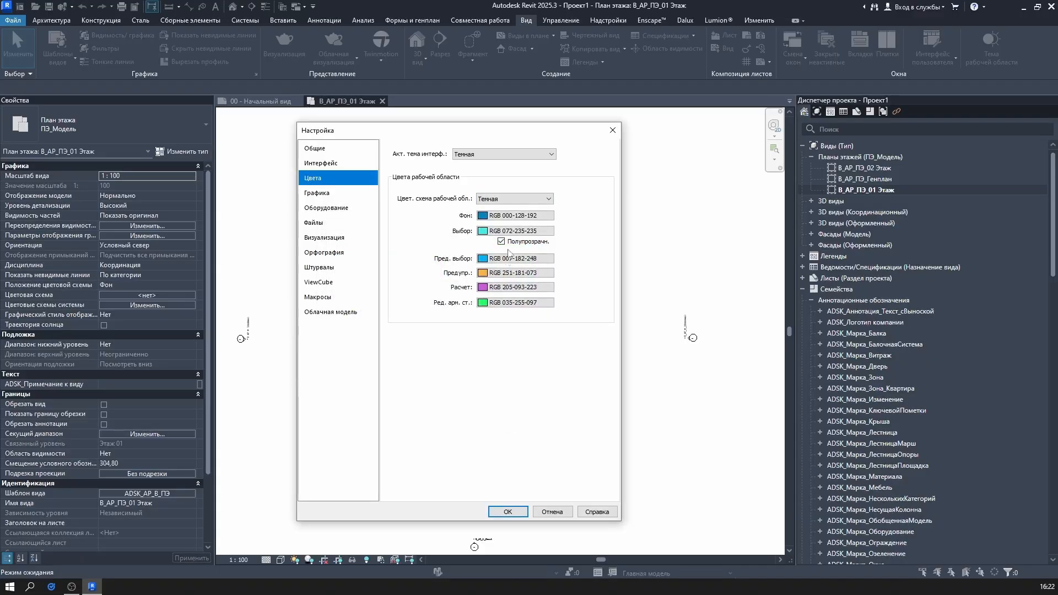
click(512, 512)
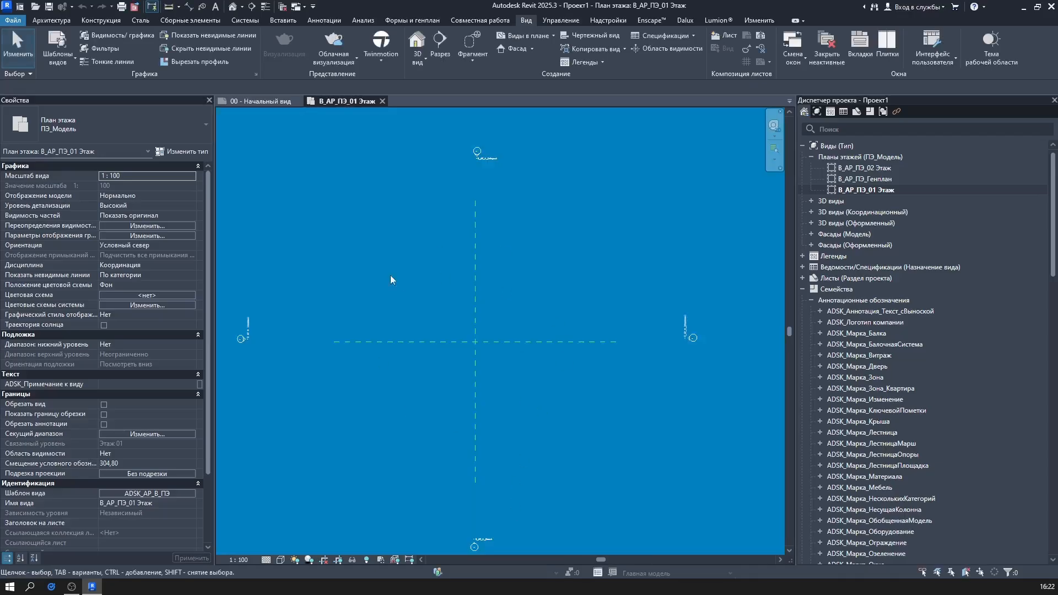
Switch the workspace color scheme to Светлая in the program's color options
click(13, 20)
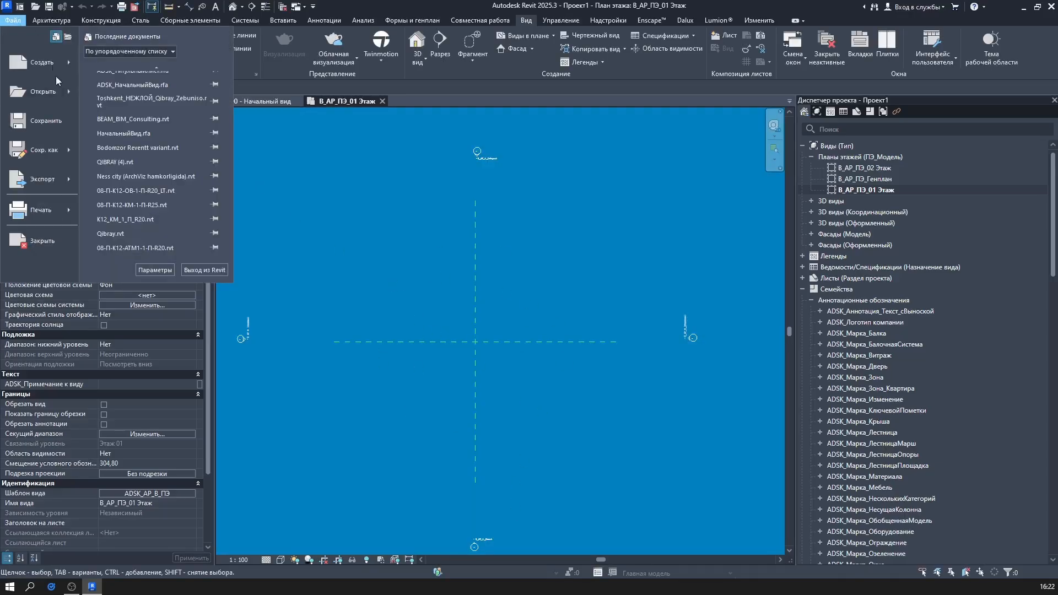
click(155, 270)
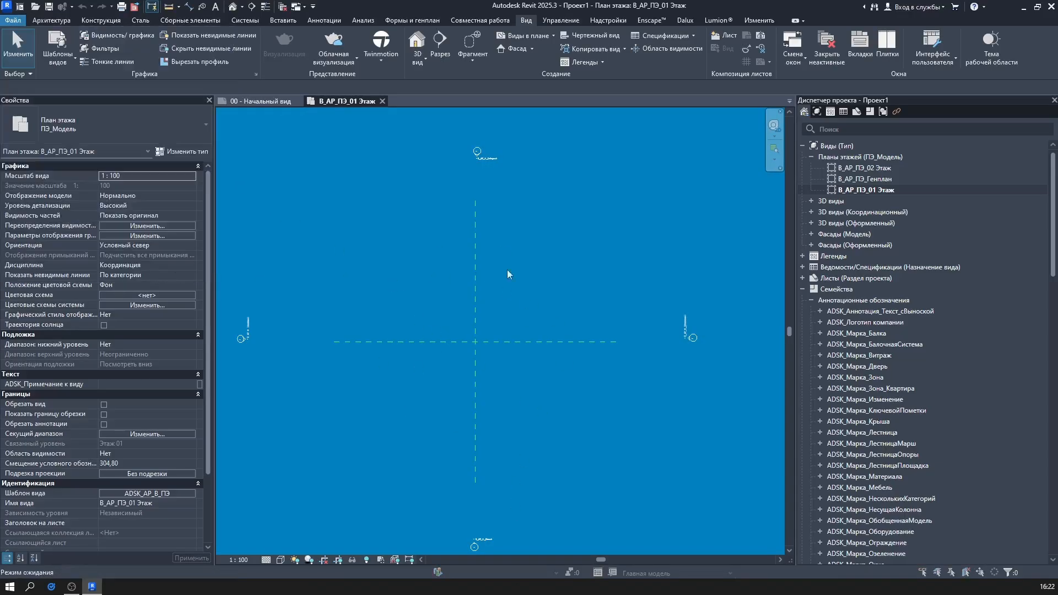
click(323, 178)
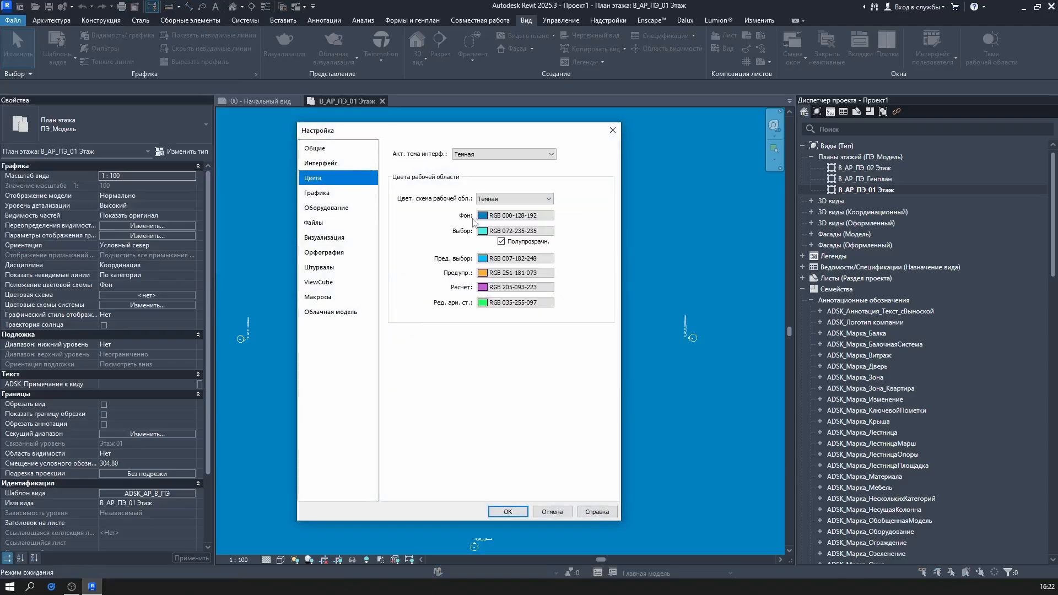
click(484, 199)
click(491, 216)
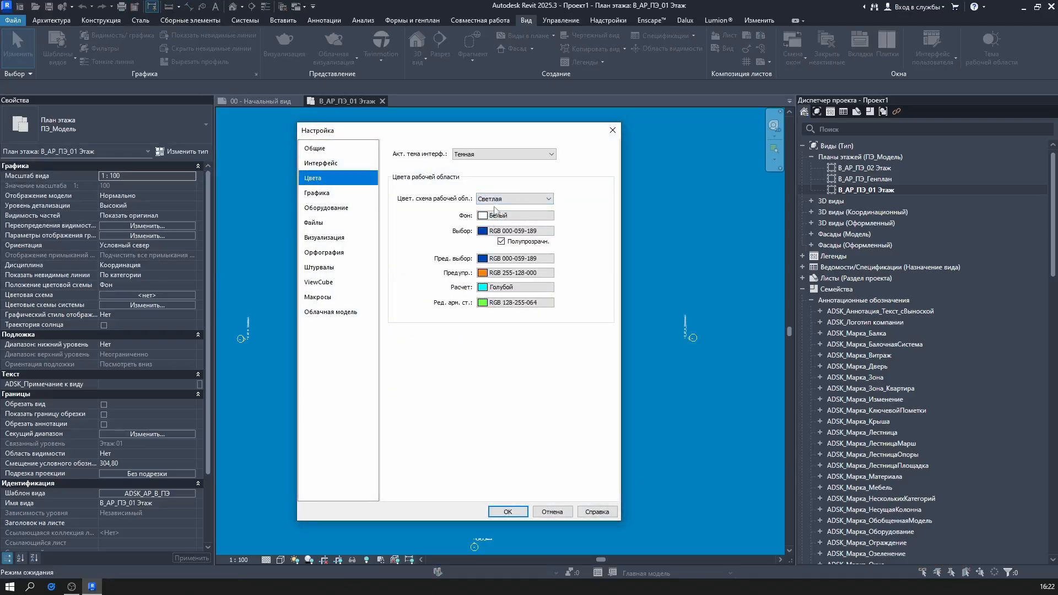
Review the graphics and hardware options, and bring up the file location options
click(346, 191)
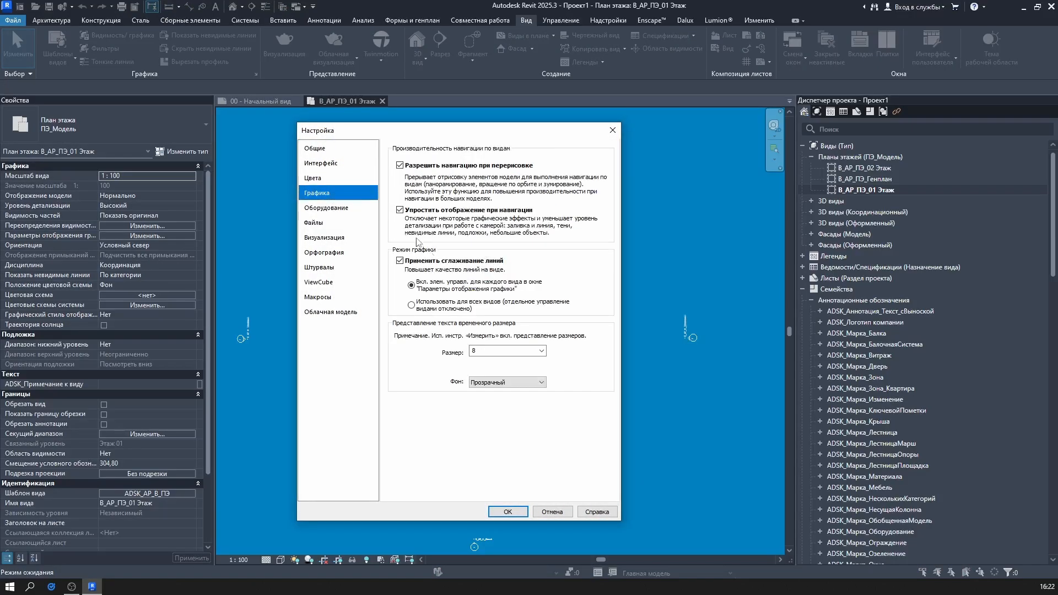
click(326, 208)
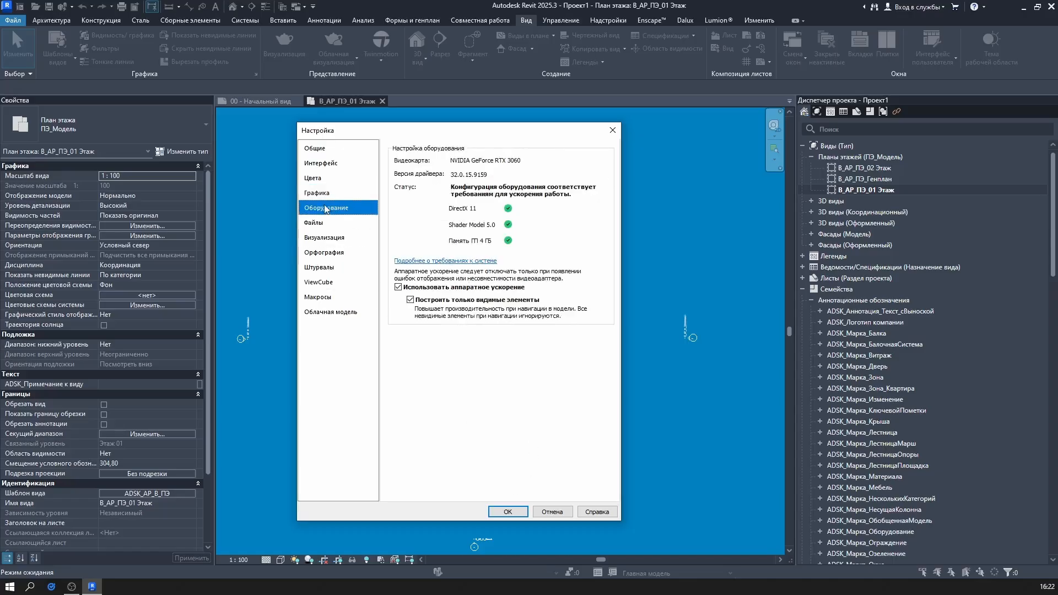
click(315, 222)
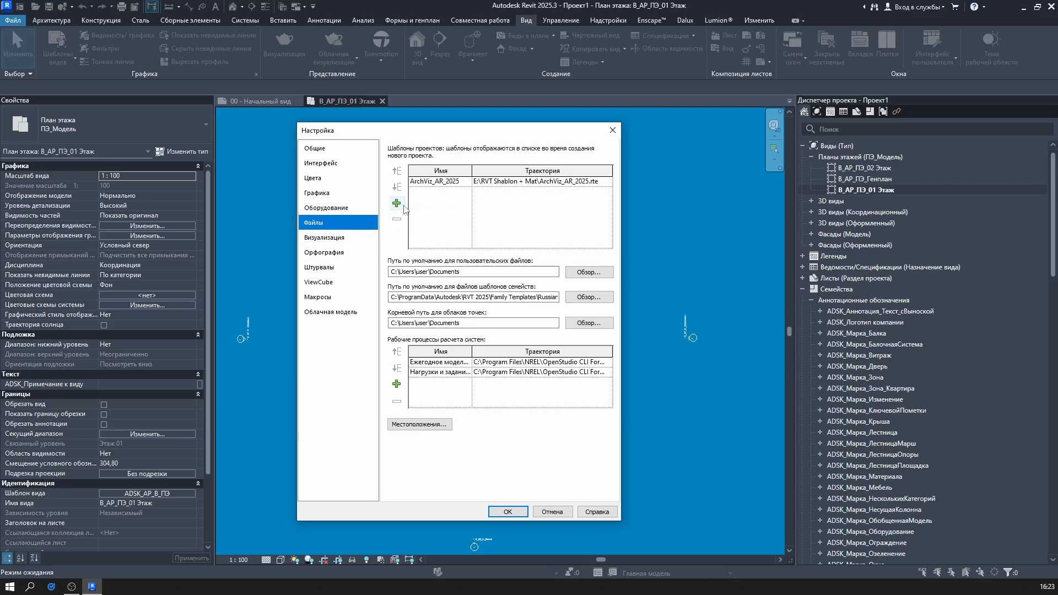
Add the template test 2024.rte from the RVT Shablon + Mat folder on drive E to the project templates list
click(397, 203)
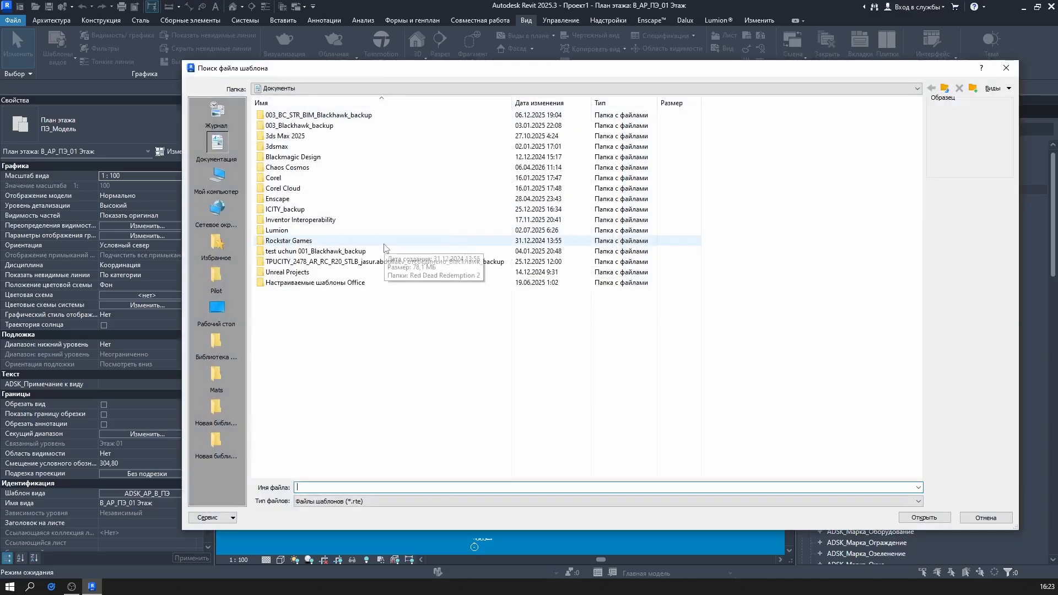
key(Escape)
click(398, 204)
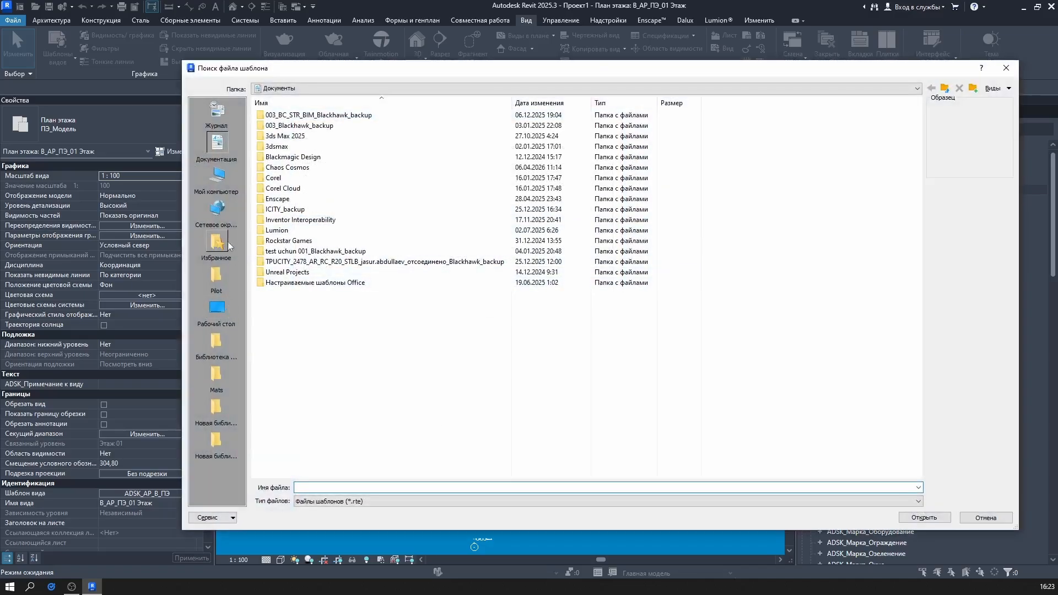
click(217, 177)
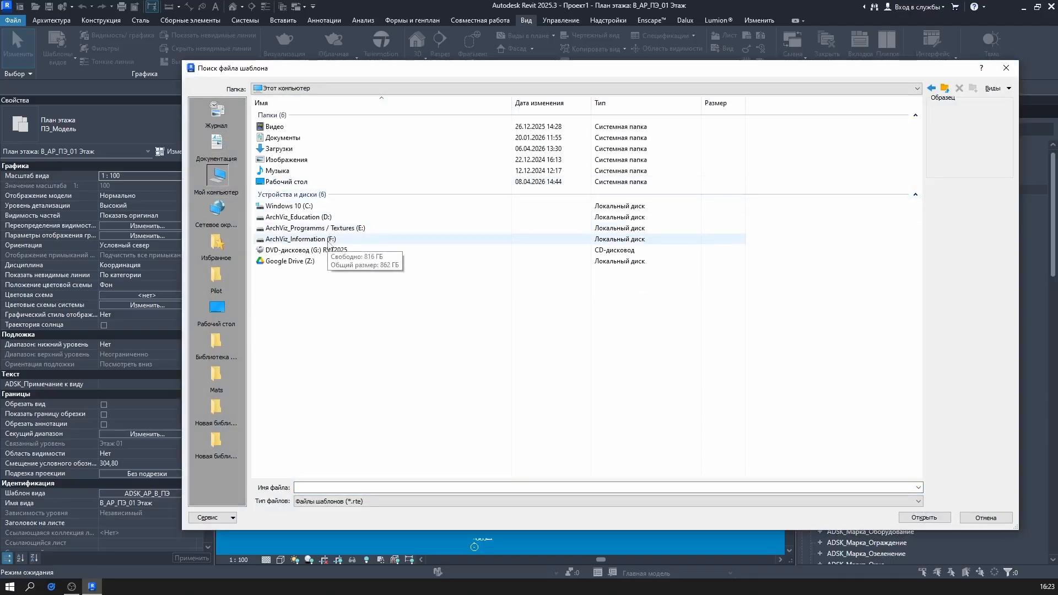
double_click(330, 245)
key(BackSpace)
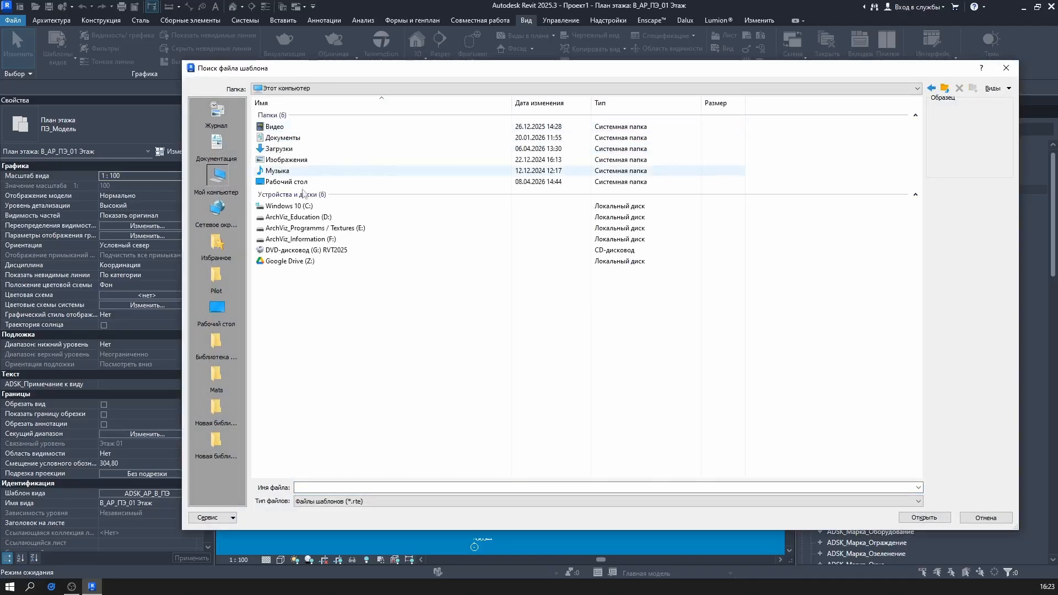
double_click(309, 228)
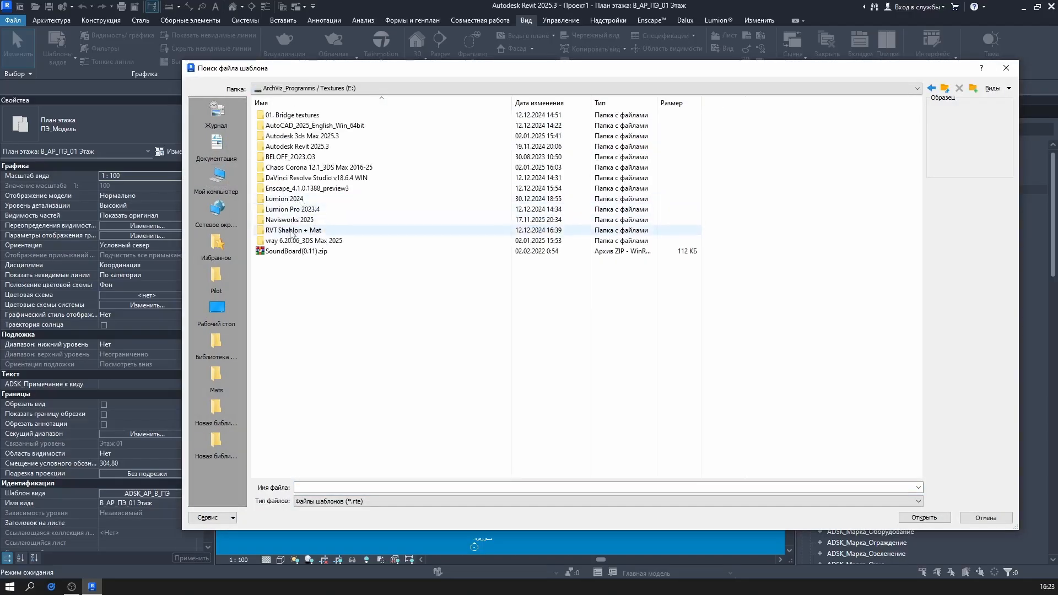
double_click(291, 230)
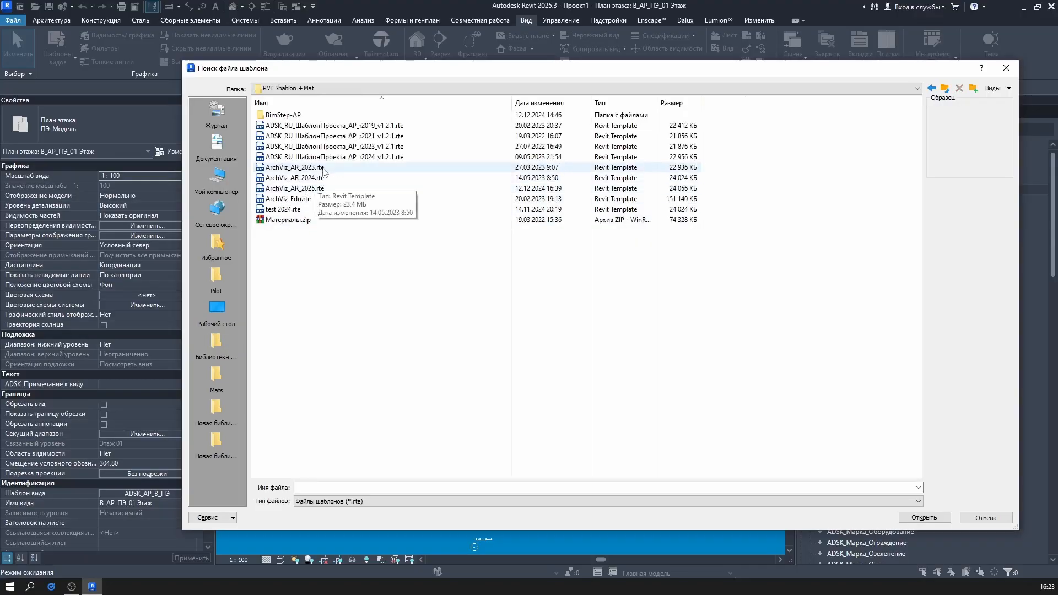
double_click(297, 210)
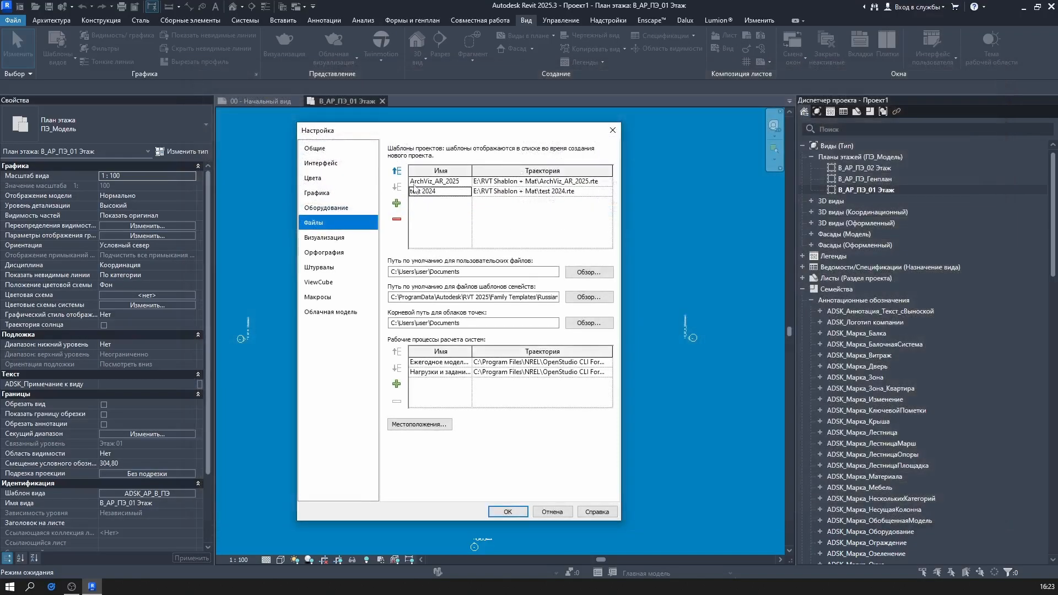
Add the templates ArchViz_AR_2023.rte and ArchViz_AR_2024.rte to the project templates list
click(397, 203)
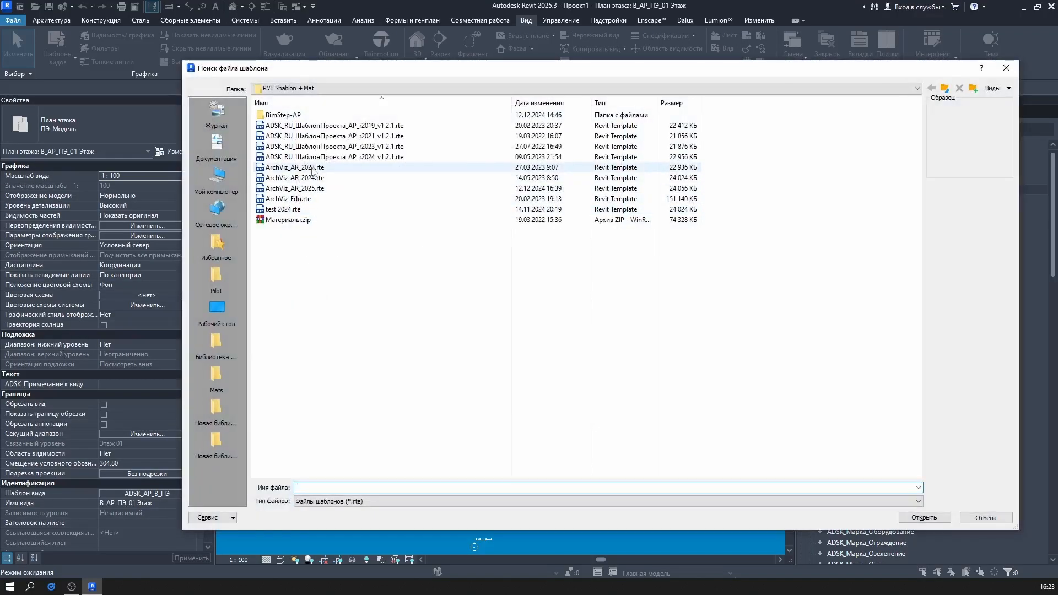
double_click(298, 167)
click(397, 202)
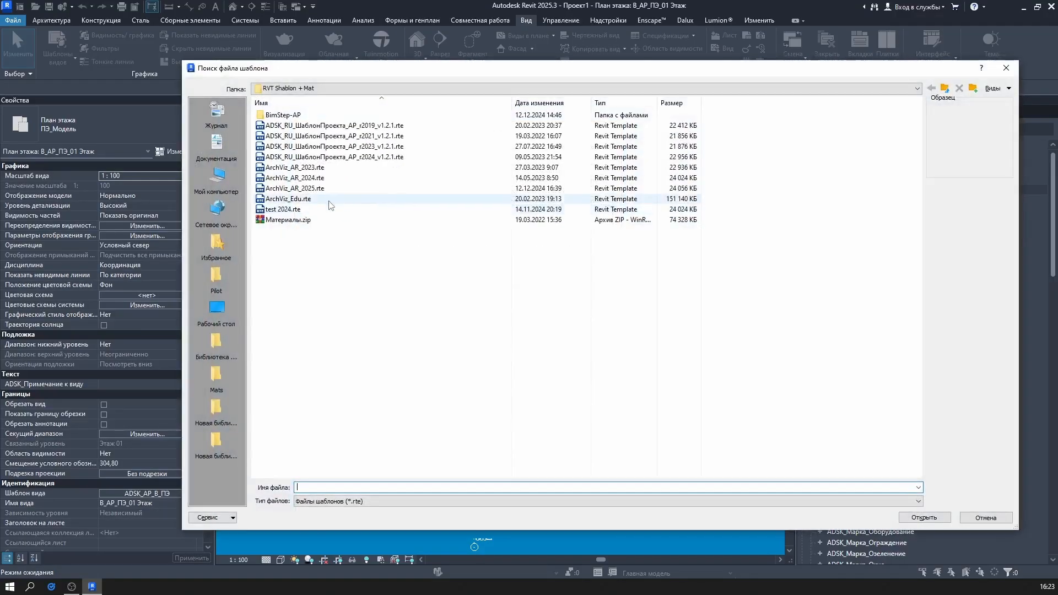
double_click(326, 178)
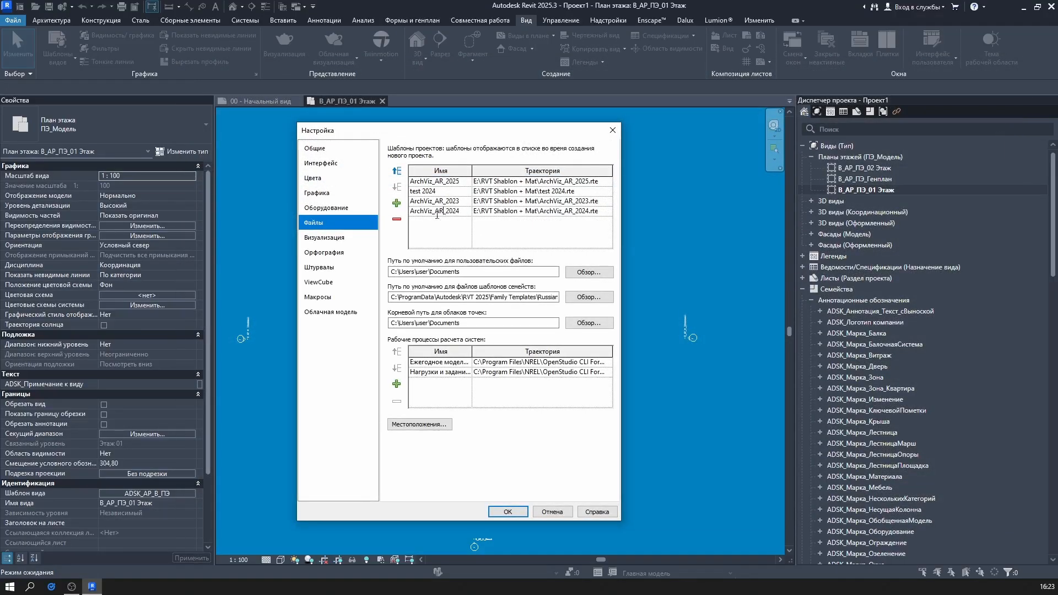
Remove ArchViz_AR_2024, ArchViz_AR_2023 and test 2024 from the project templates list and apply the program options
click(397, 220)
click(397, 220)
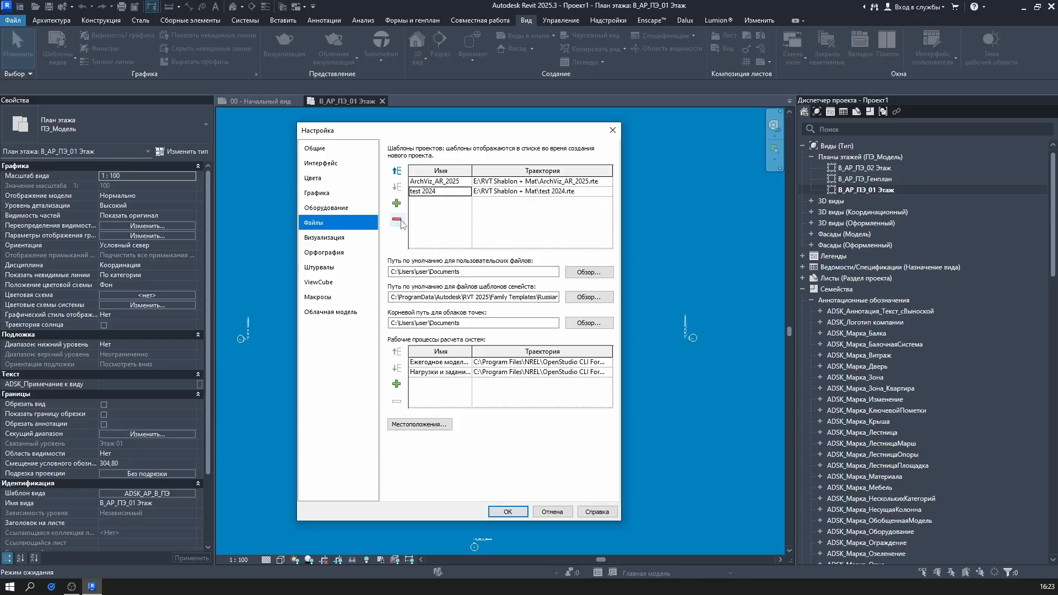
click(397, 220)
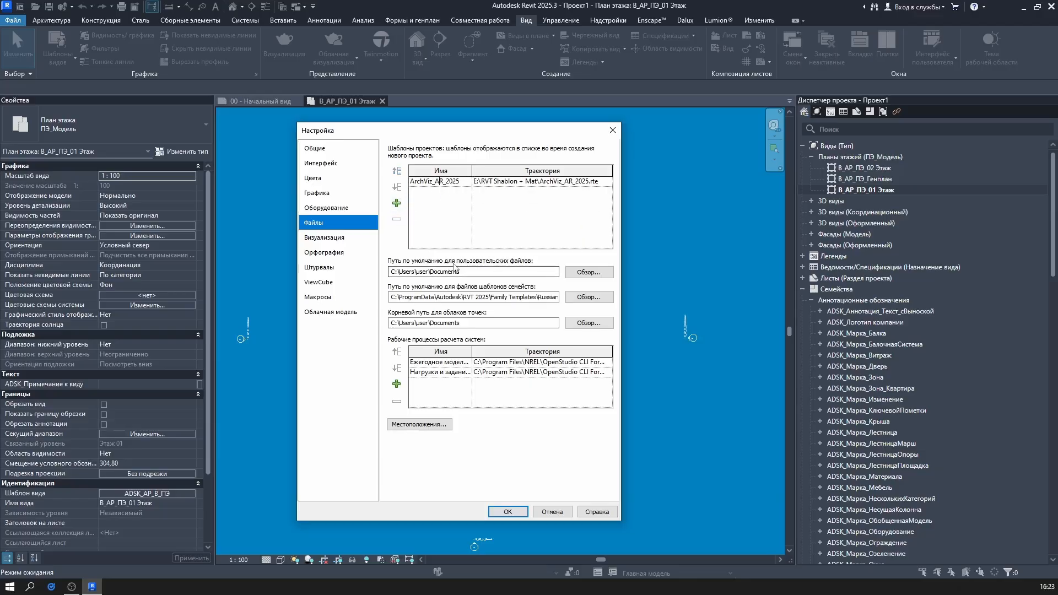
click(508, 512)
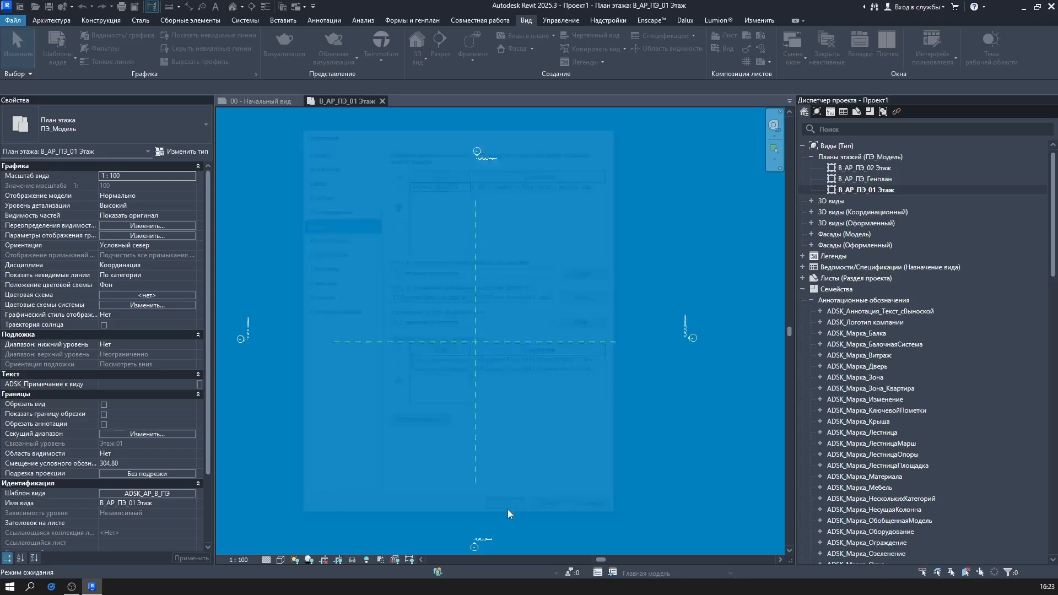
Close the floor plan В_АР_ПЭ_01 Этаж and the sheet 00 - Начальный вид to return to the home page
key(ctrl+d)
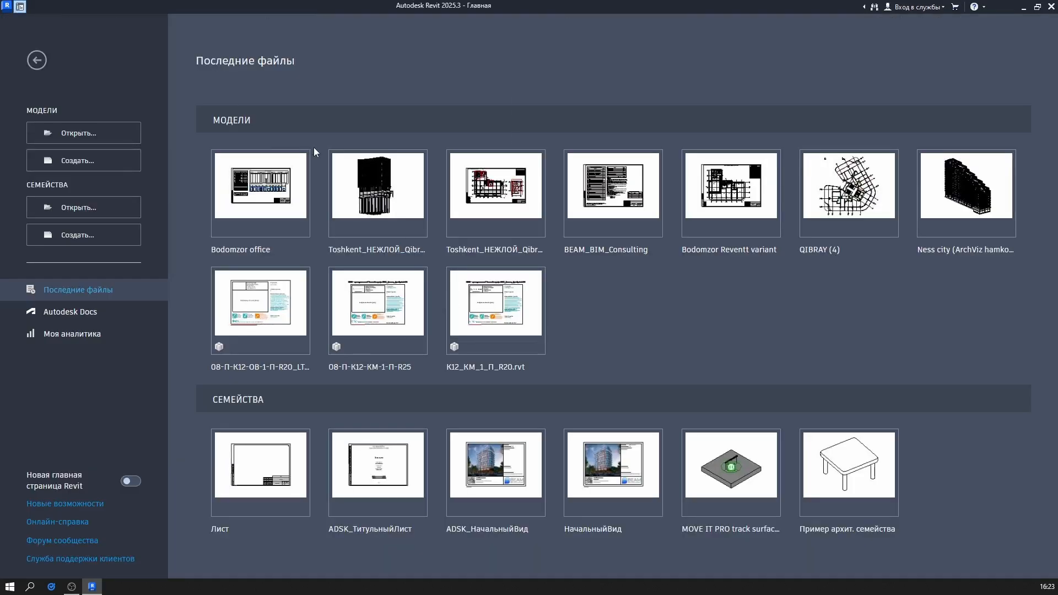
key(ctrl+d)
click(381, 101)
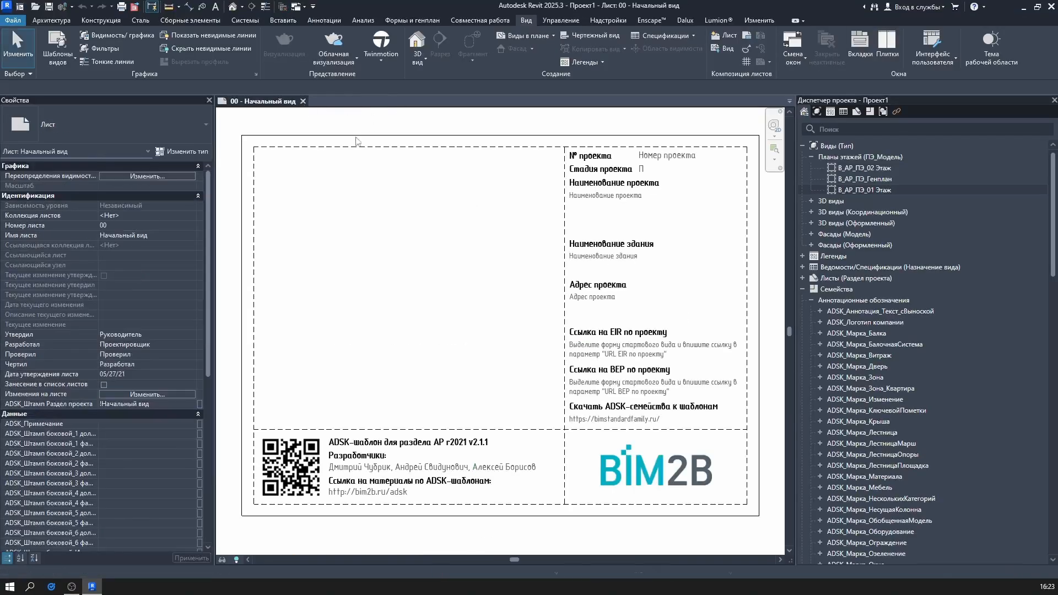
click(303, 101)
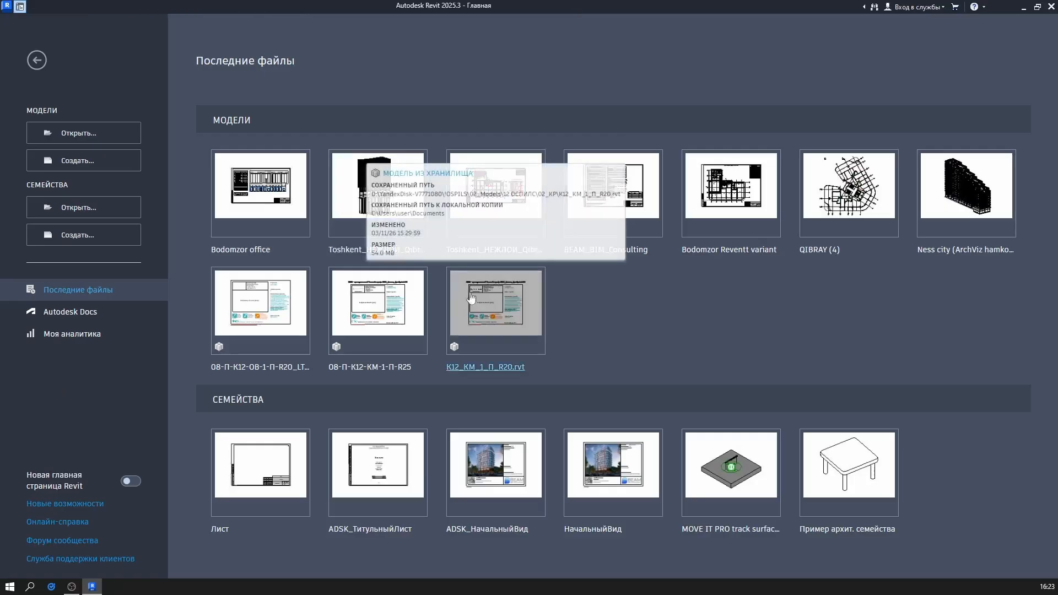
Start a new model with ArchViz_AR_2025 as its template file
click(112, 167)
click(492, 180)
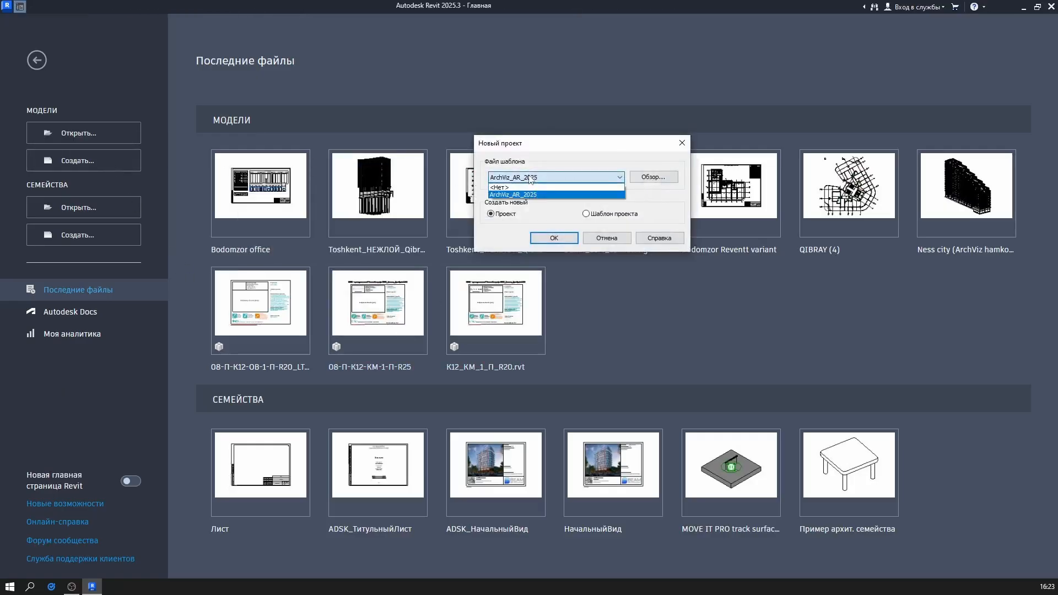
click(529, 196)
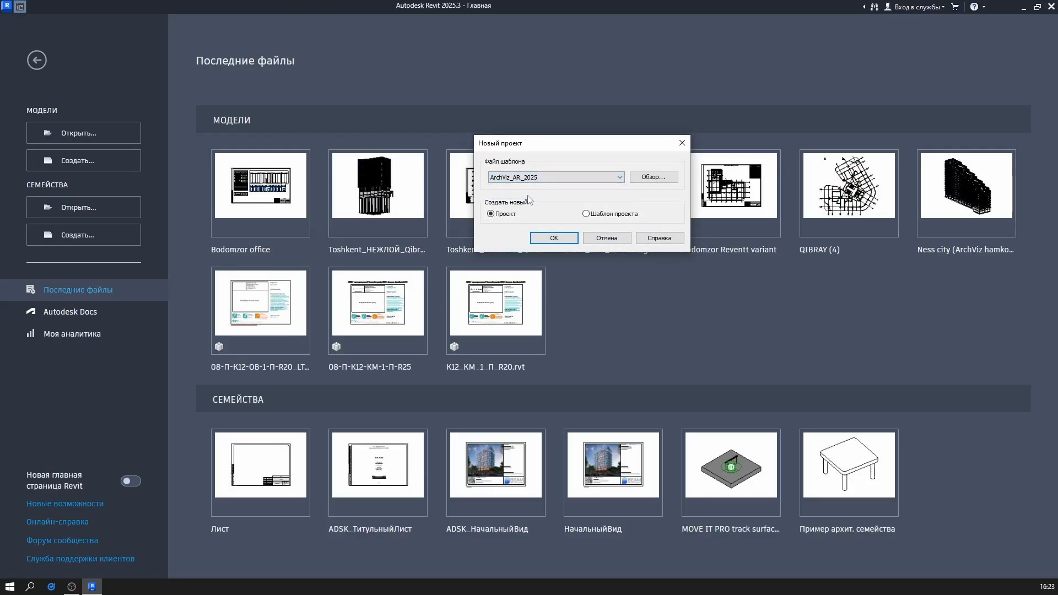
click(656, 177)
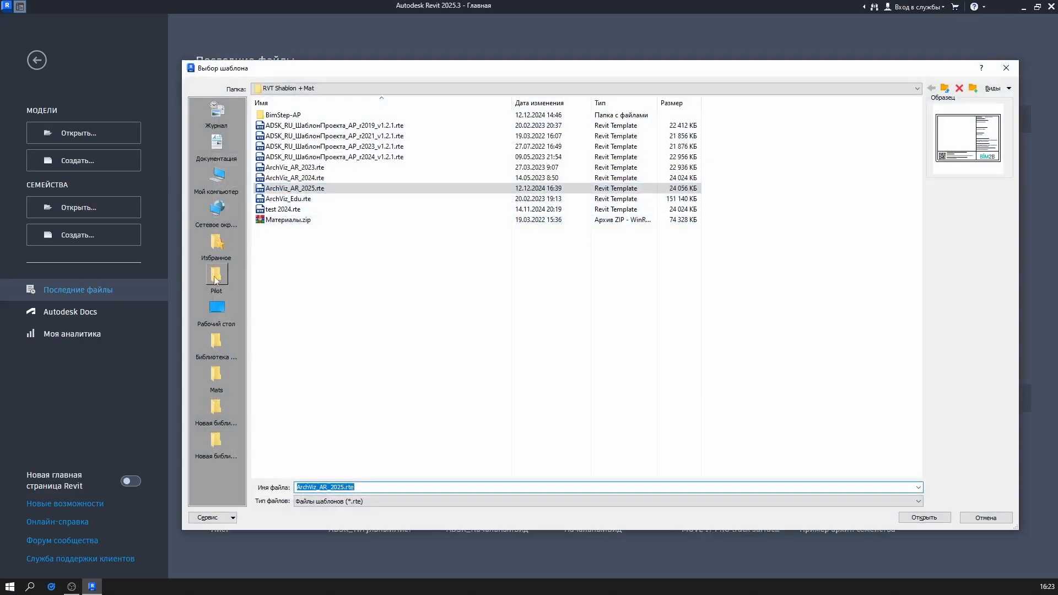
click(295, 178)
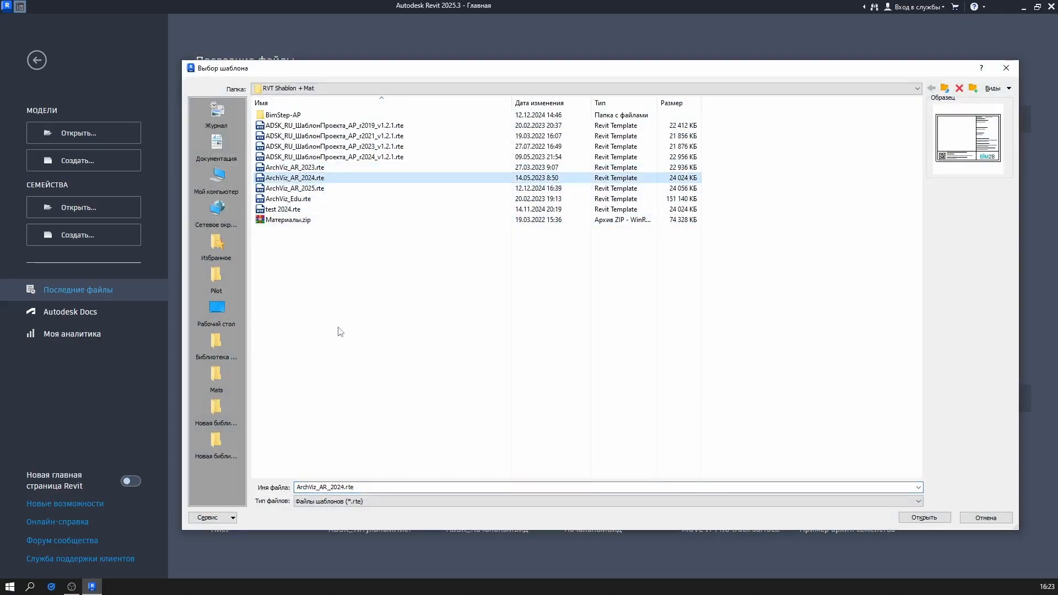
key(Escape)
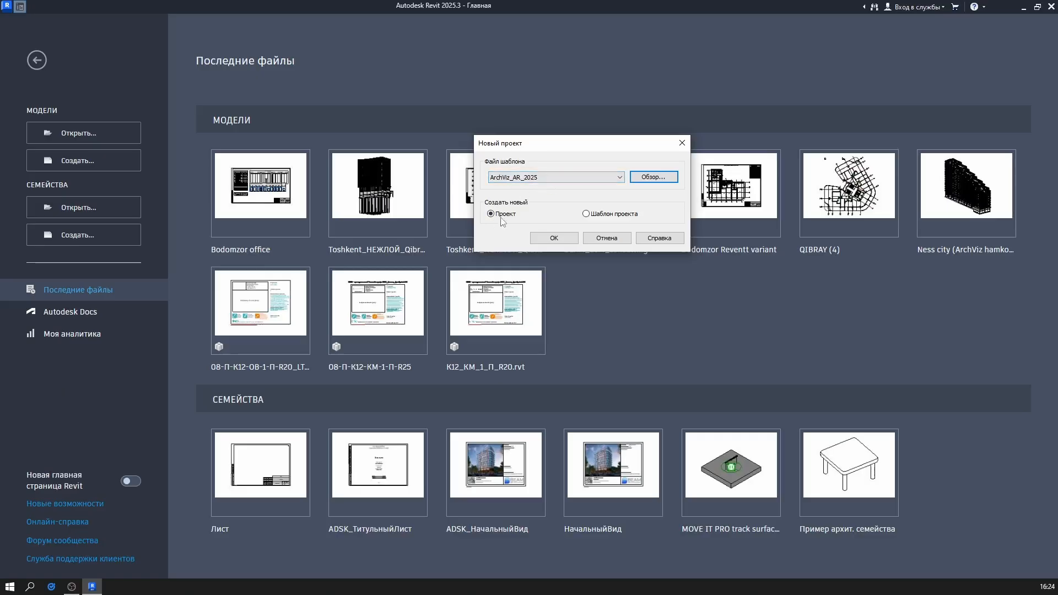
Create the project from the selected template and go back to the home page
click(553, 238)
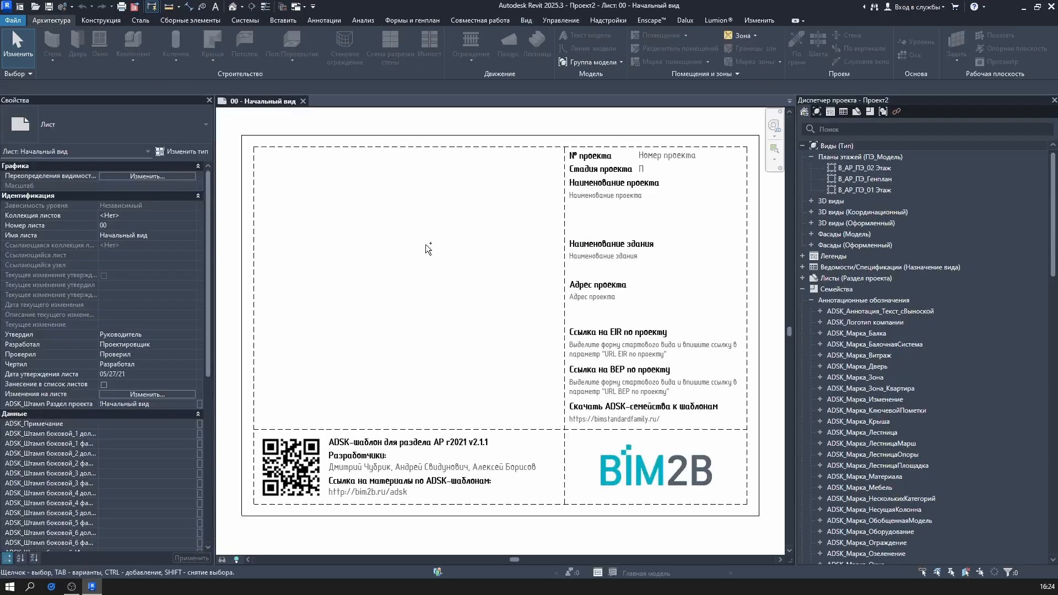
key(ctrl+d)
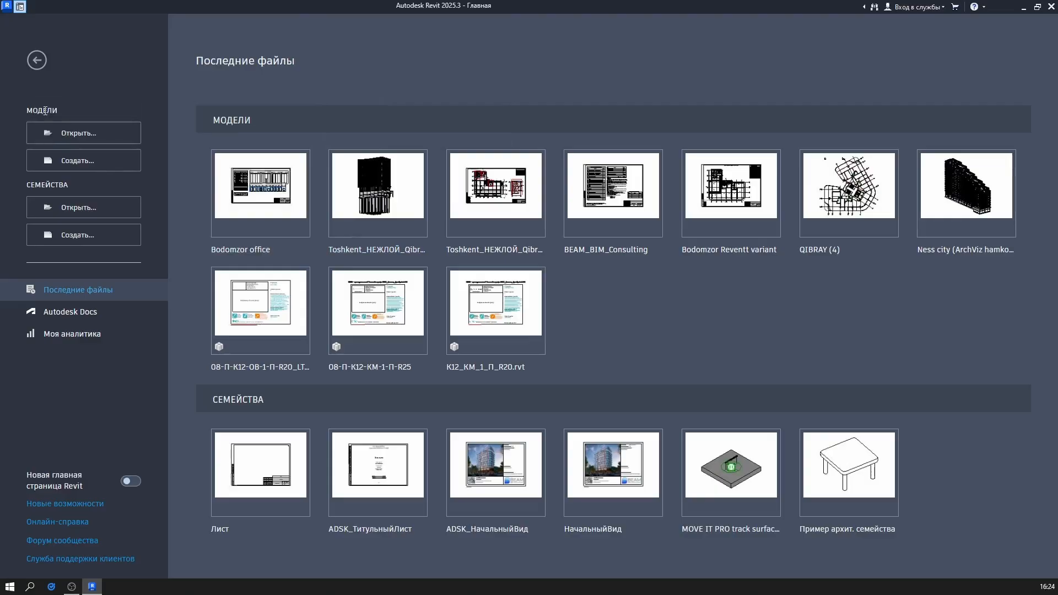
Bring up the creation dialogs for a new model and a new family from the home page and dismiss each
click(83, 160)
key(Escape)
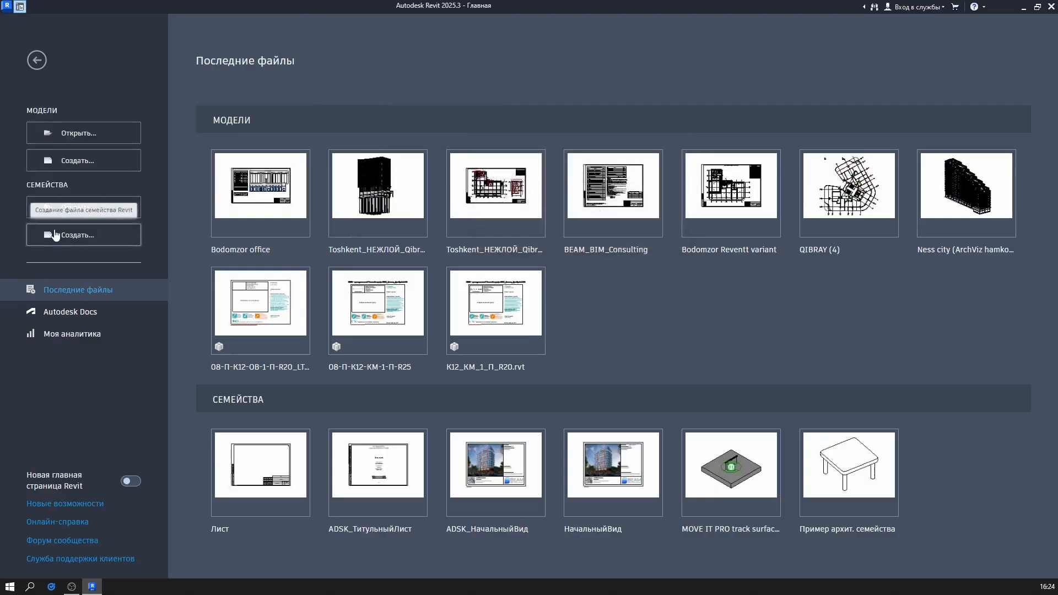
click(83, 235)
key(Escape)
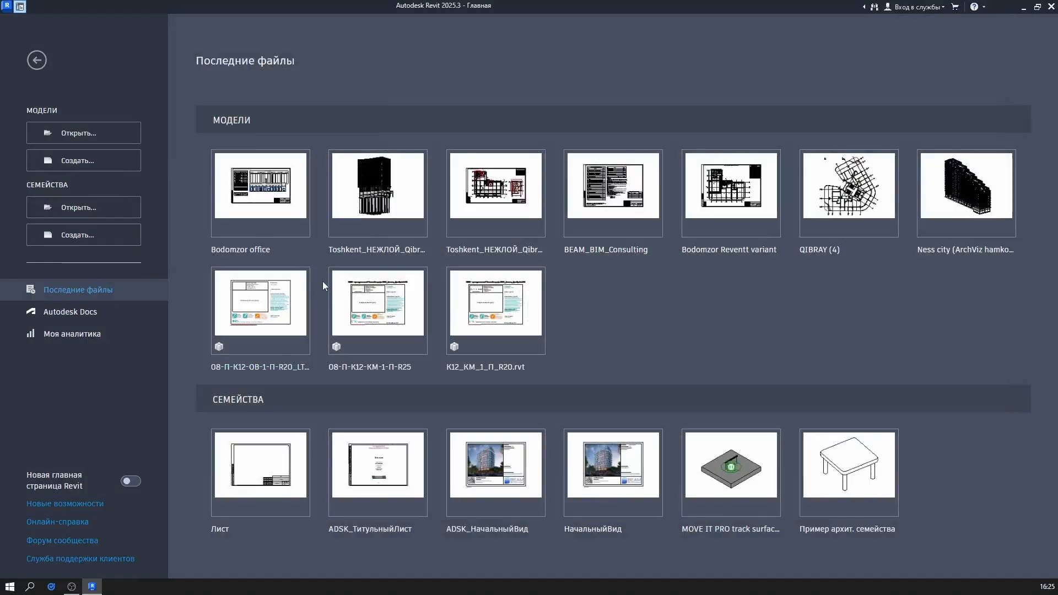
Check the saved path, date and size details of the recent model Bodomzor office and the recent family Лист
mouse_move(277, 178)
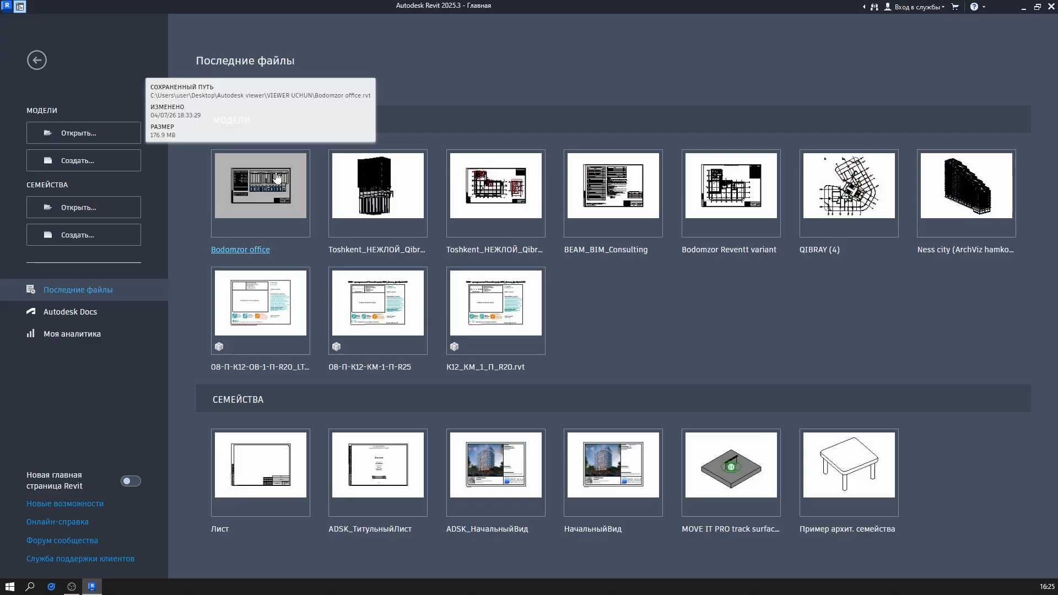
mouse_move(253, 441)
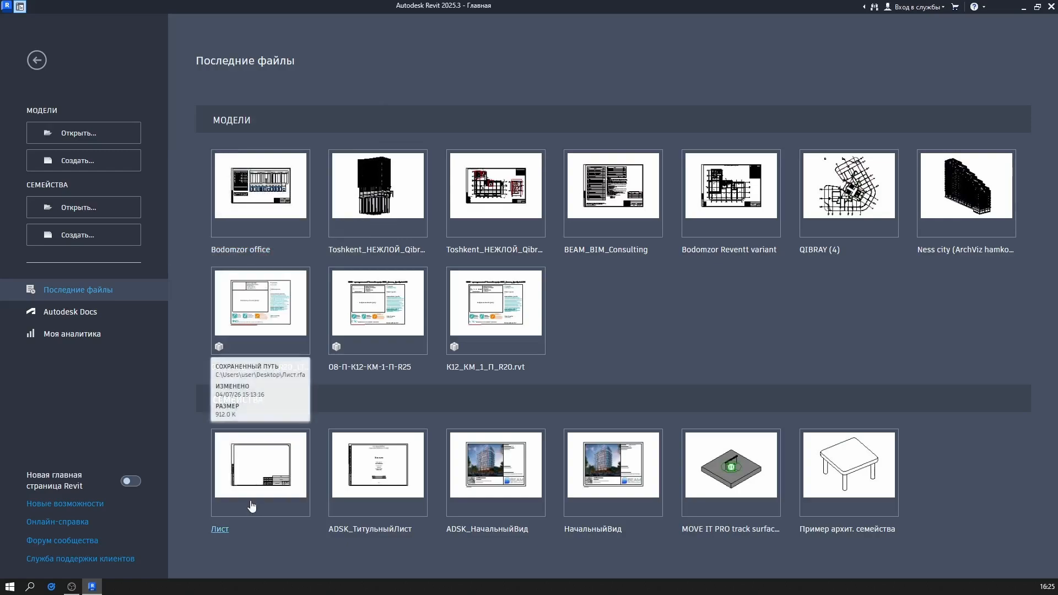
click(252, 503)
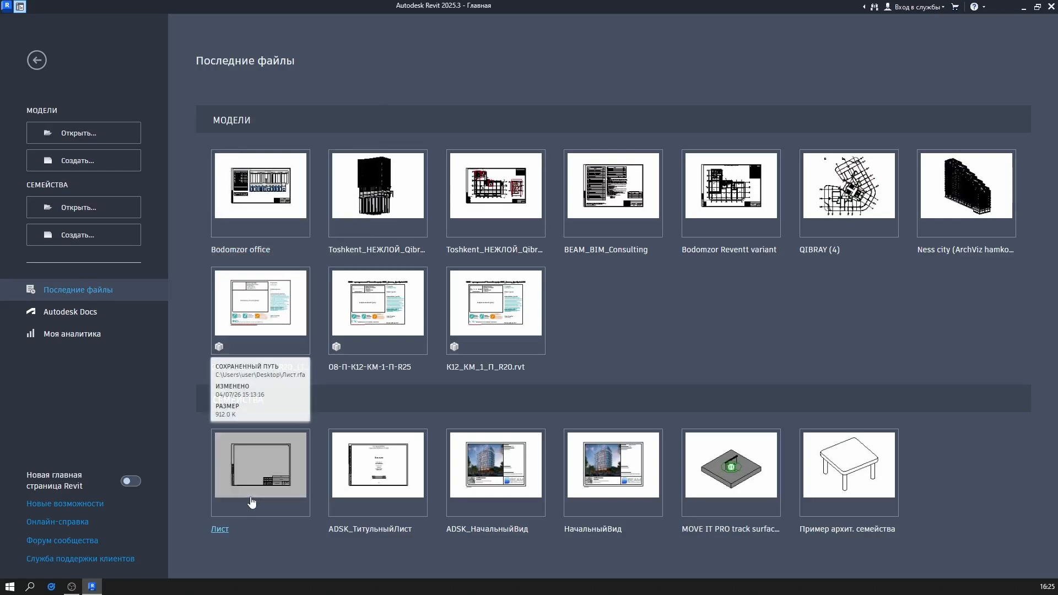
Check the saved path, date and size details of the recent families ADSK_ТитульныйЛист and Лист and the central model 08-П-К12-ОВ-1-П-R20_LT
mouse_move(360, 475)
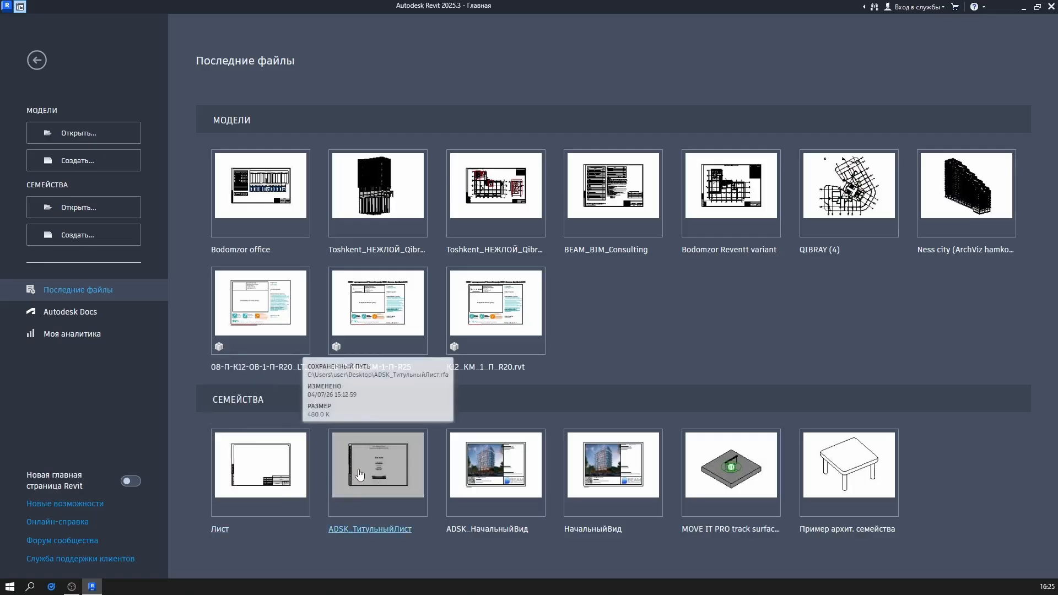
mouse_move(271, 462)
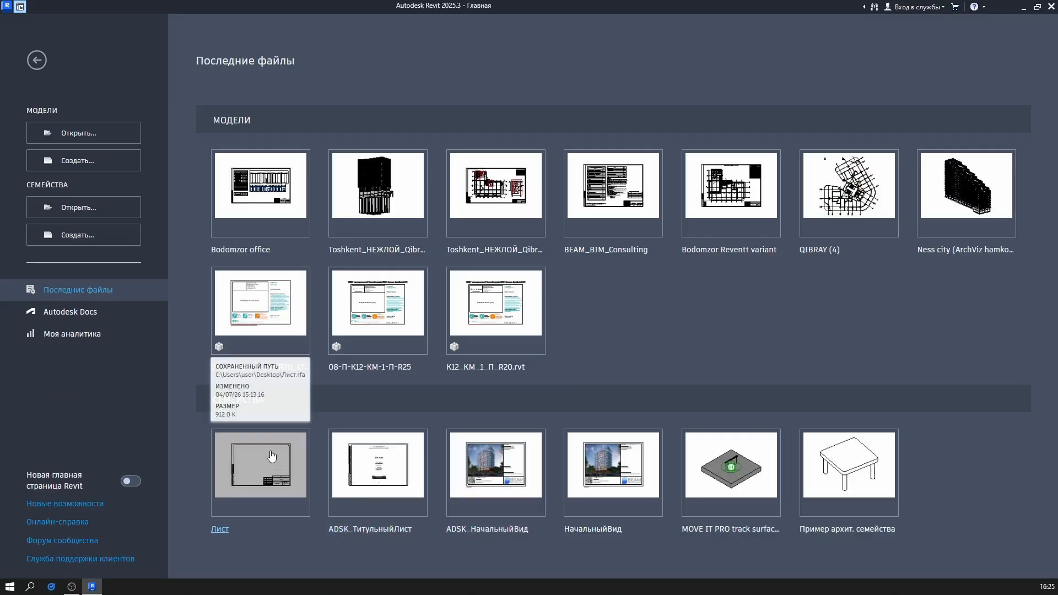
mouse_move(288, 314)
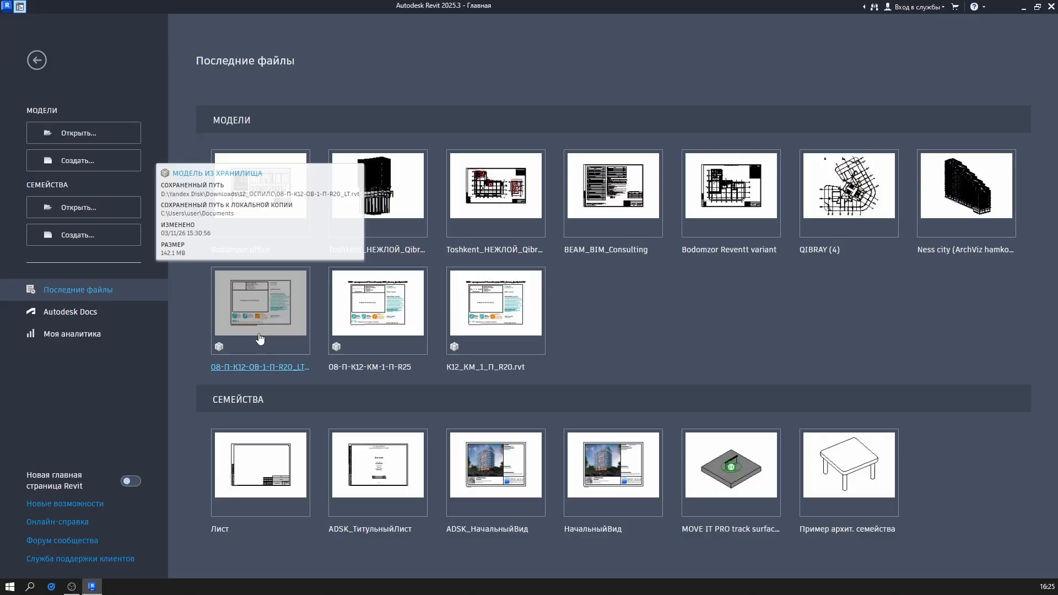
Leave the new-project dialog for the project made from the template and open its floor plan view В_АР_ПЭ_01 Этаж
click(118, 161)
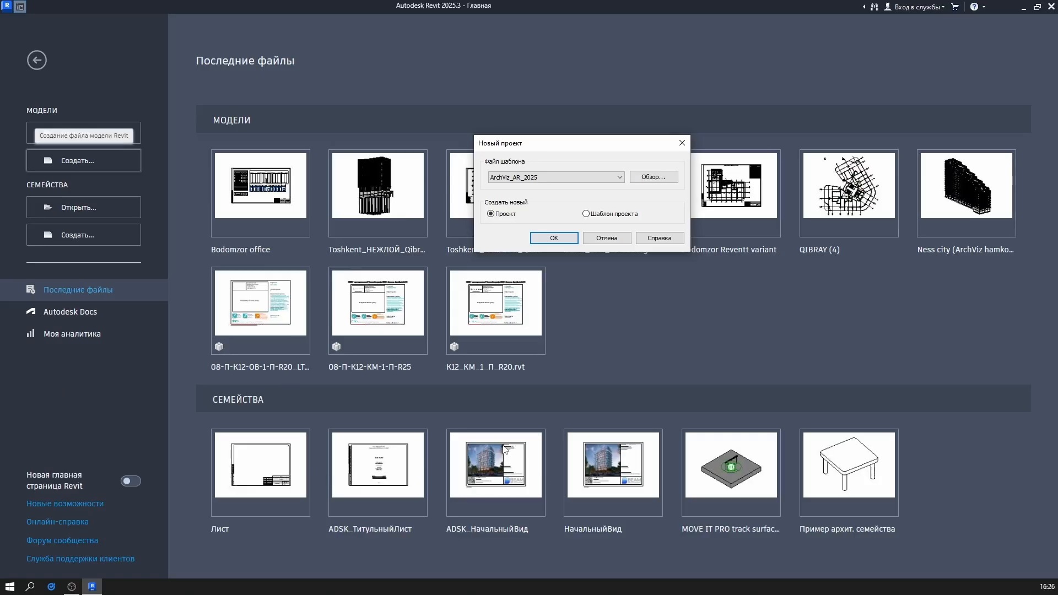
key(Escape)
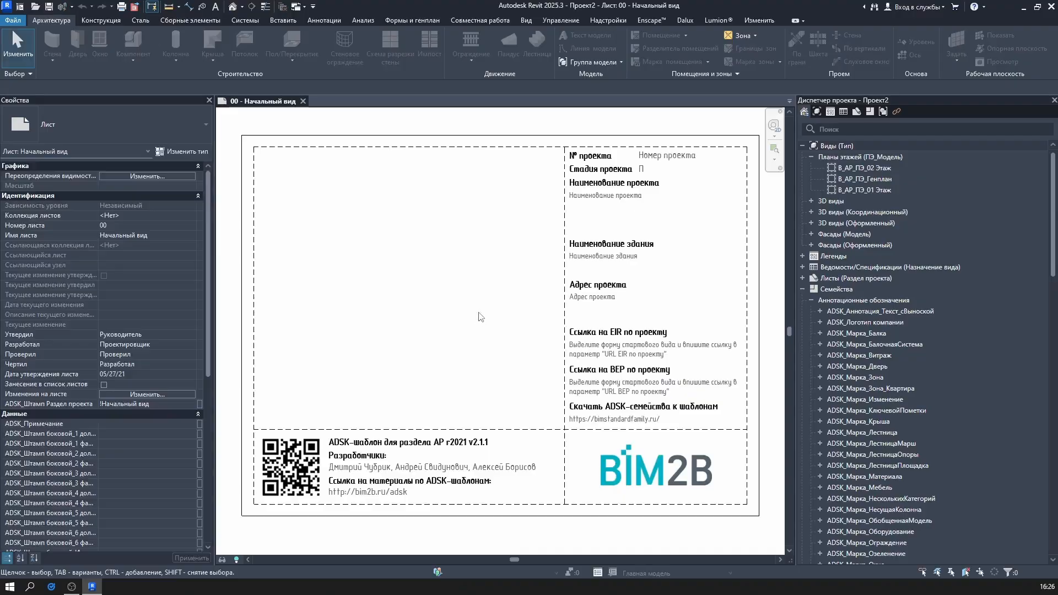
double_click(866, 190)
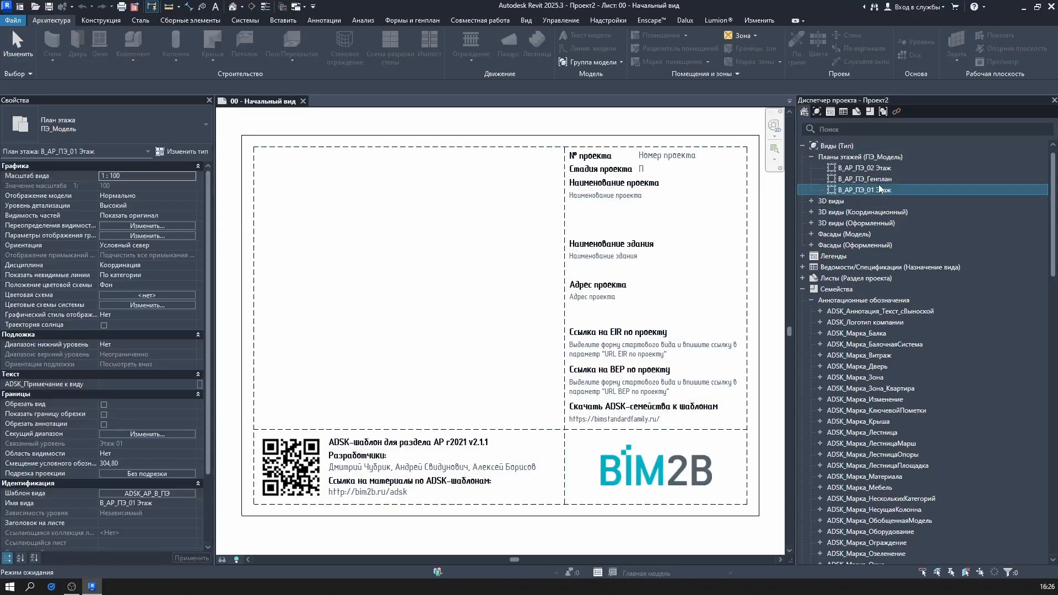